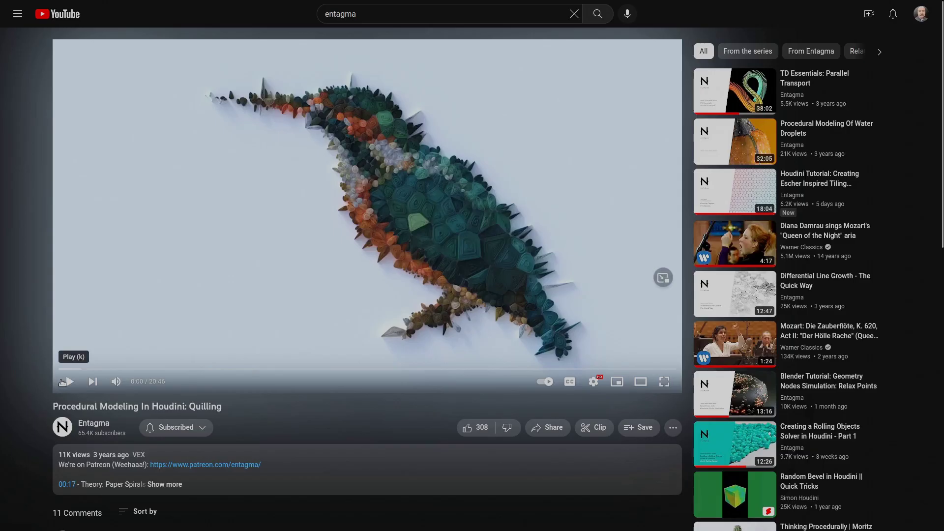
Play the Quilling video on YouTube to show its paper-spiral bird renders
left_click(68, 383)
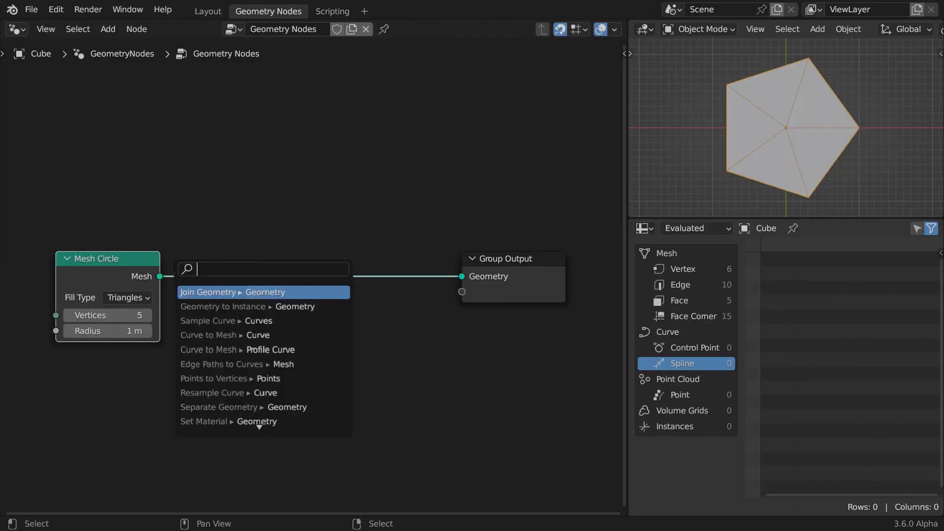
Chain Subdivide Mesh and Dual Mesh (Keep Boundaries) after Mesh Circle, adding a reroute on the output link
type("subd")
key("Return")
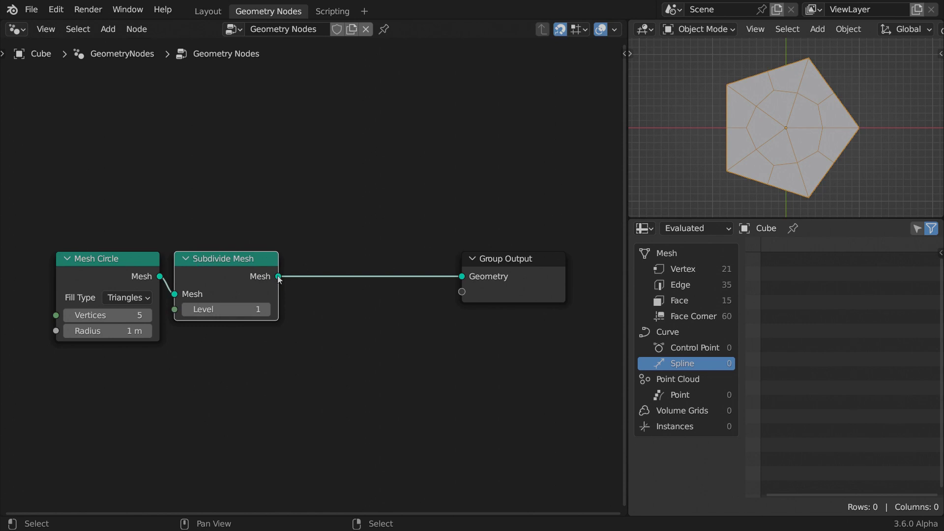
left_click_drag(279, 277, 294, 270)
type("dual")
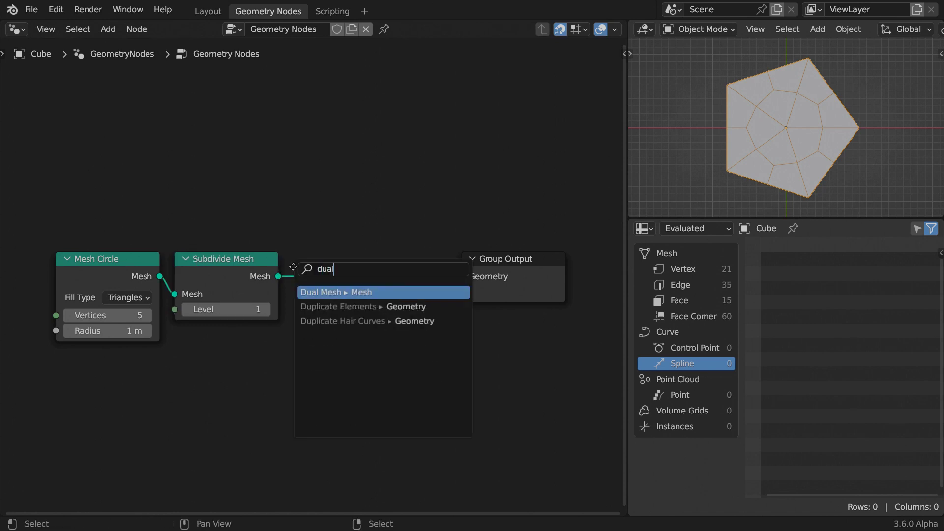
key("Return")
left_click(311, 309)
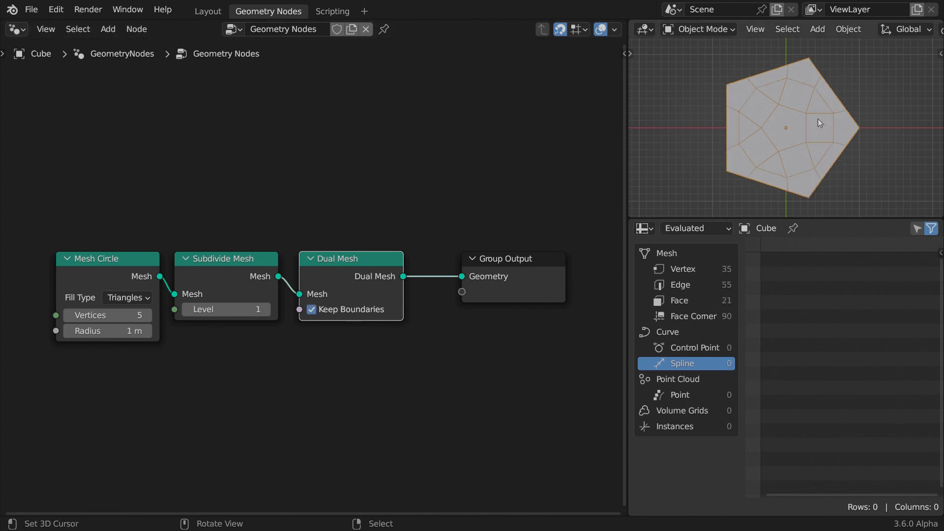
left_click_drag(477, 258, 557, 258)
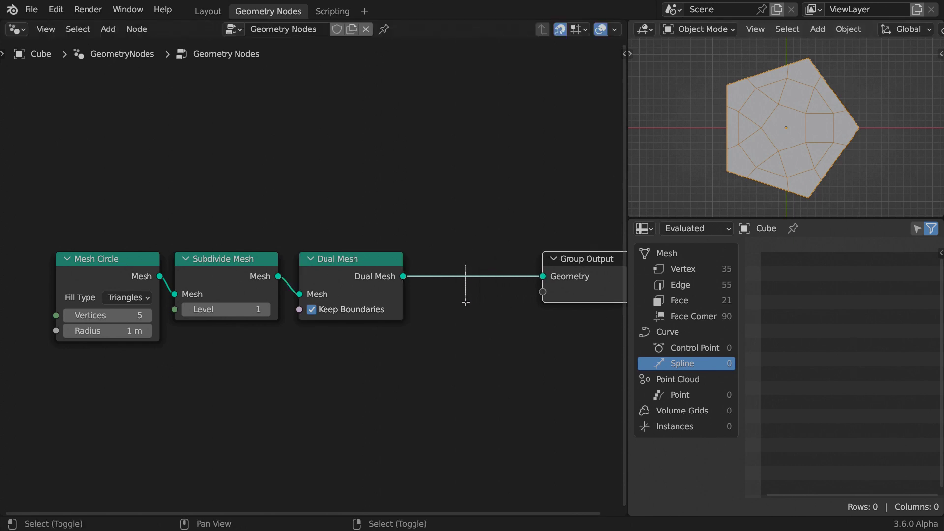
right_click_drag(465, 301, 465, 301, "shift")
Group the reroute into a new node group and name it Spirangle
key("ctrl+g")
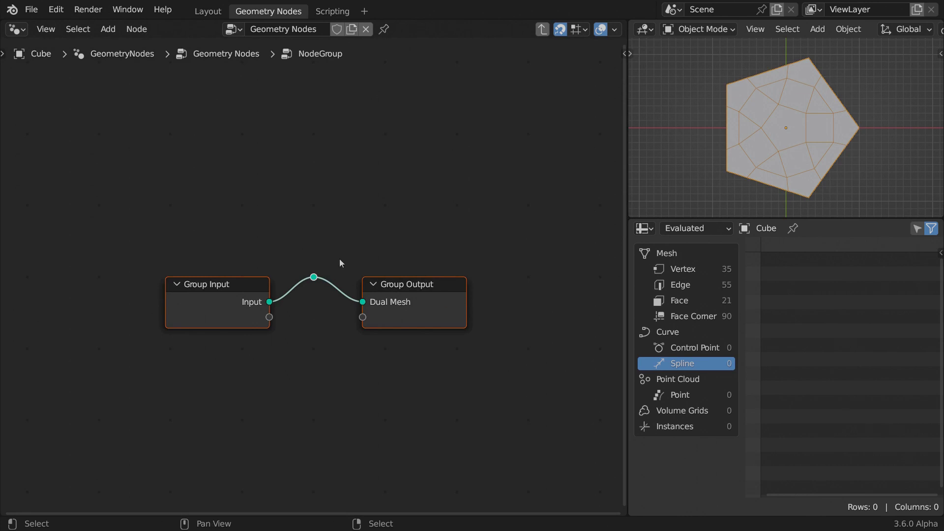
left_click(314, 277)
key("ctrl+x")
key("Tab")
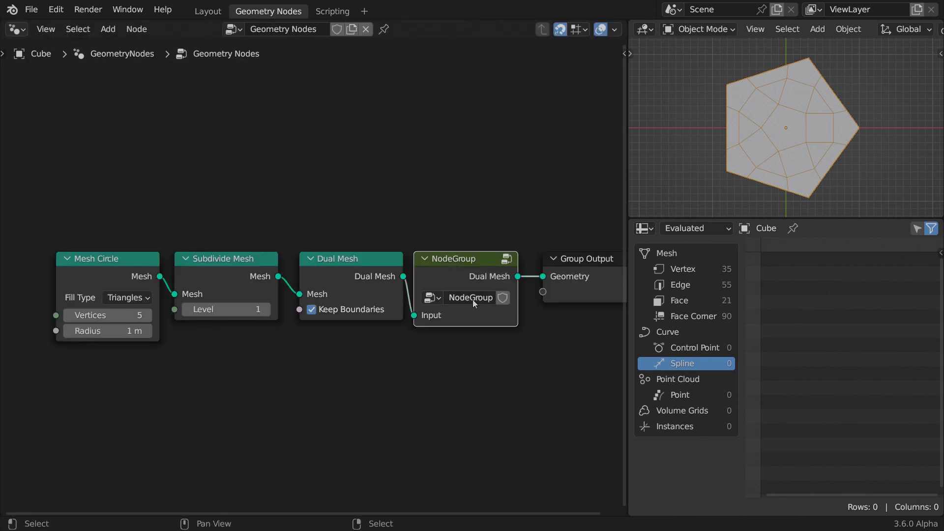
double_click(475, 301)
type("Spirangle")
Inside Spirangle, spread the input and output nodes apart and insert a Split Edges node
key("Tab")
key("a")
key("s")
left_click(67, 319)
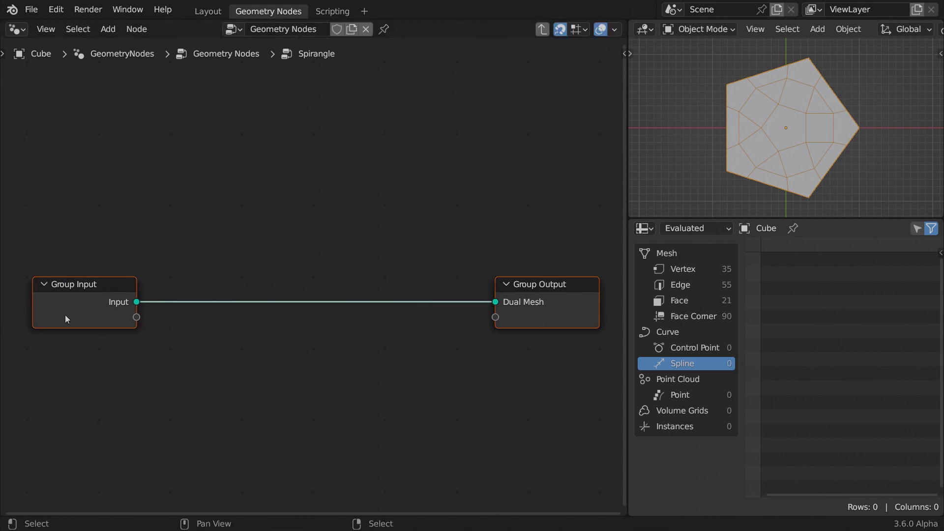
left_click_drag(136, 302, 147, 292)
type("split")
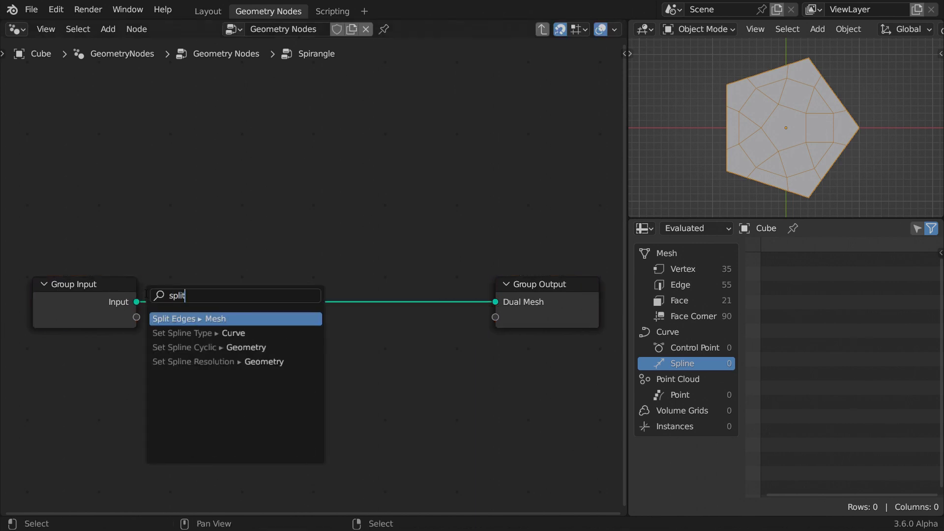
key("Return")
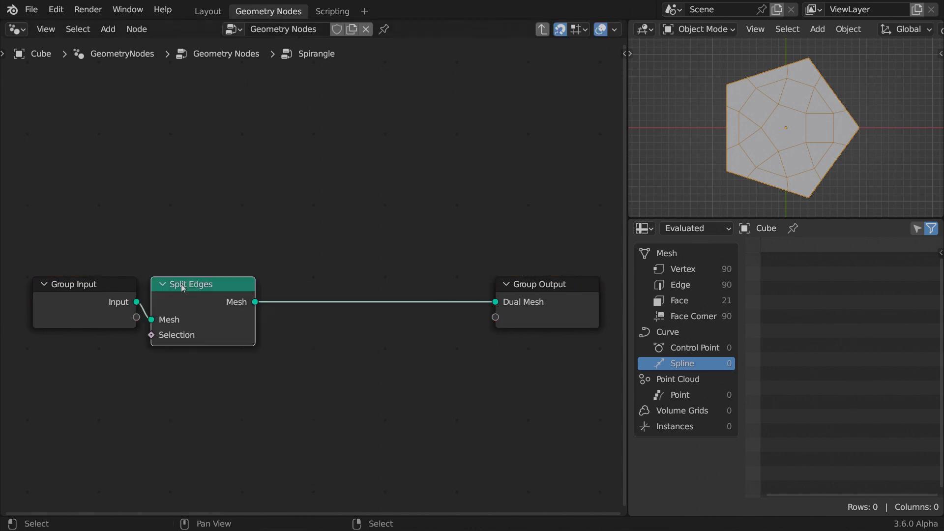
Add Scale Elements after Split Edges and expose its Scale as a group input
left_click_drag(255, 301, 266, 292)
type("scal")
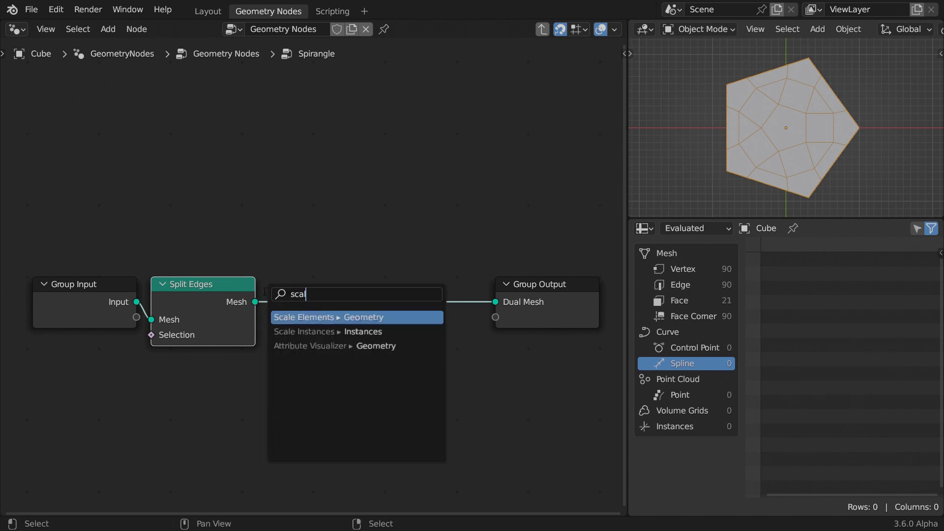
key("Return")
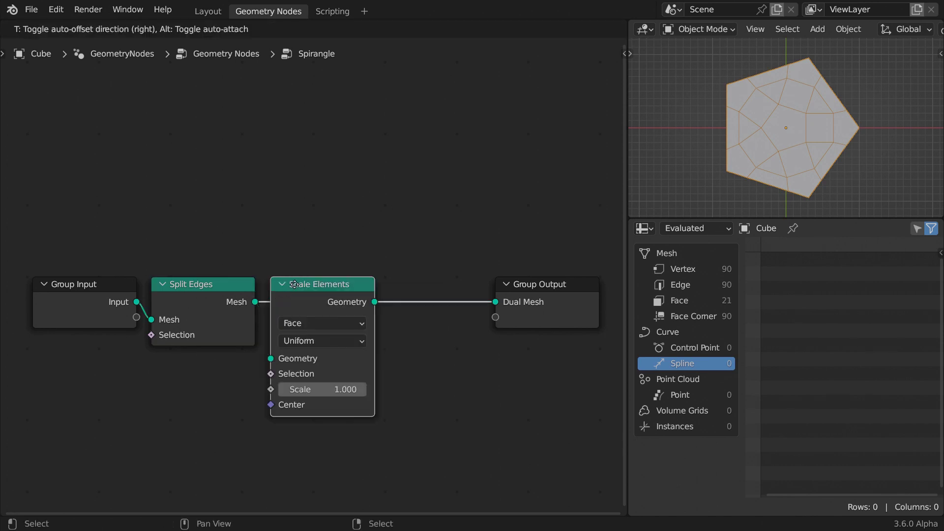
left_click(295, 285)
left_click_drag(270, 389, 243, 365)
type("input")
key("Return")
Cap the Scale input at a maximum of 1, then lower Spirangle's Scale below 1
left_click(245, 378)
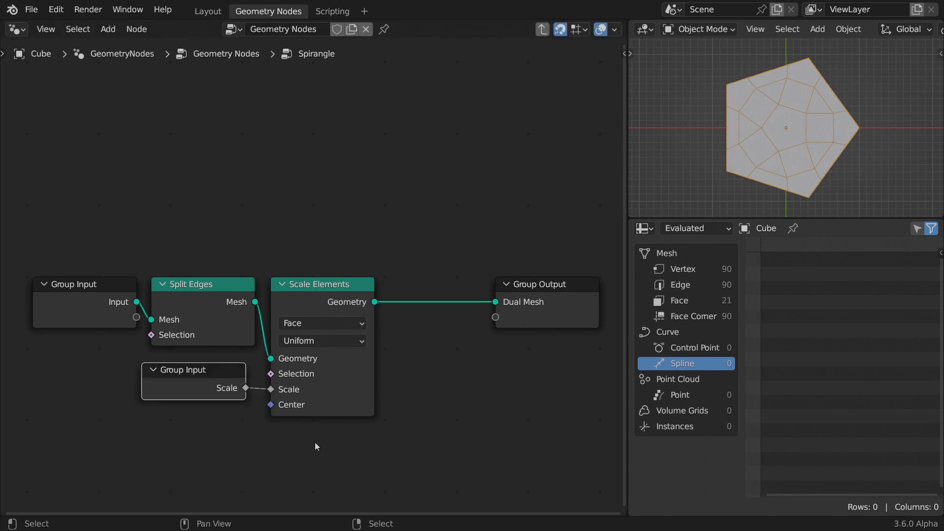
key("n")
left_click(520, 89)
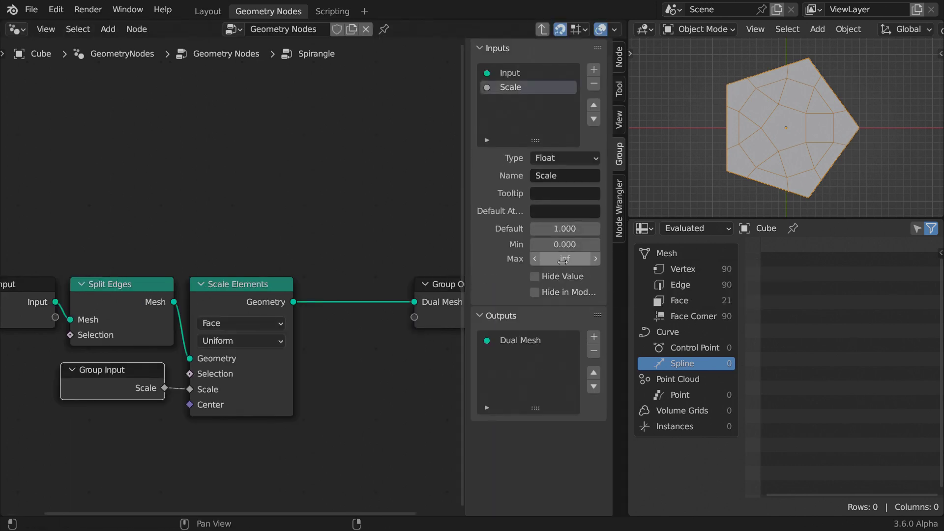
left_click(564, 258)
type("1")
key("Return")
key("Tab")
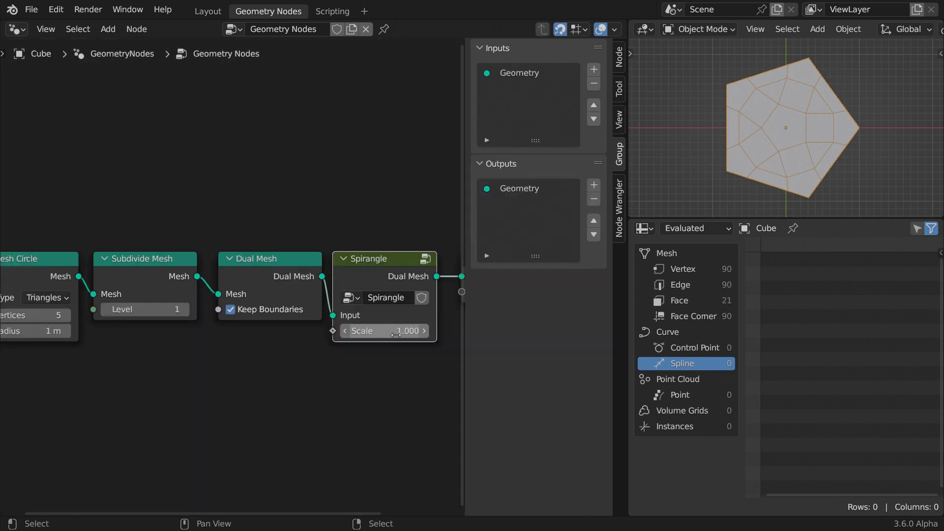
left_click_drag(384, 331, 371, 330, "shift")
Drop a Duplicate Elements node set to Face onto the group's output link
key("Tab")
key("n")
key("shift+a")
type("duplic")
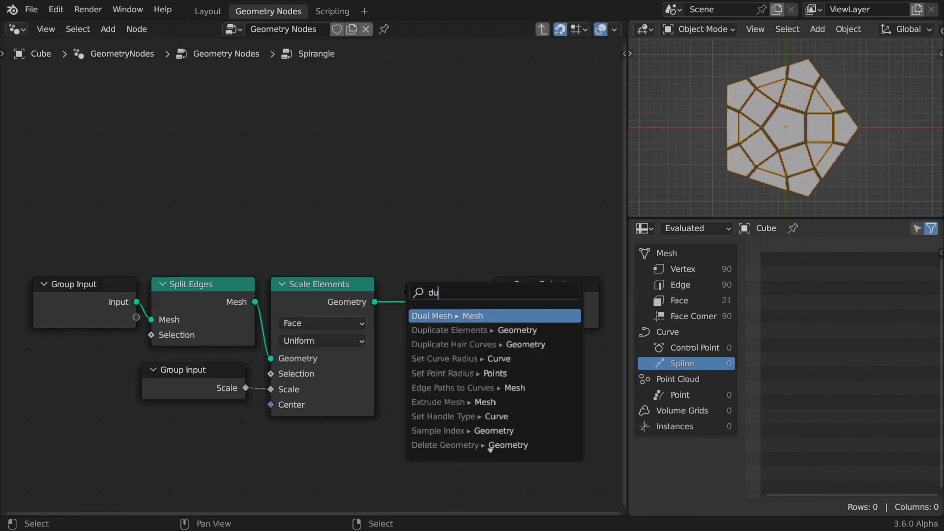
key("Return")
left_click(448, 283)
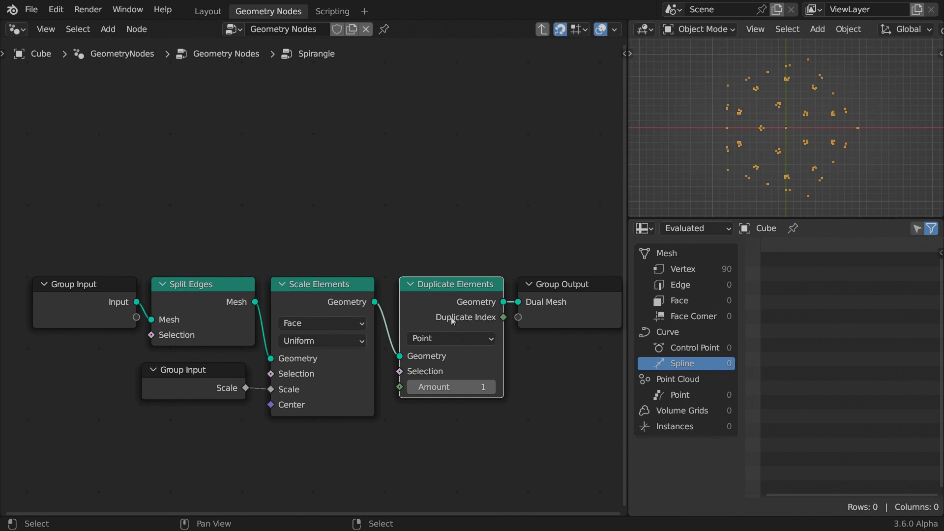
left_click(451, 338)
left_click(451, 386)
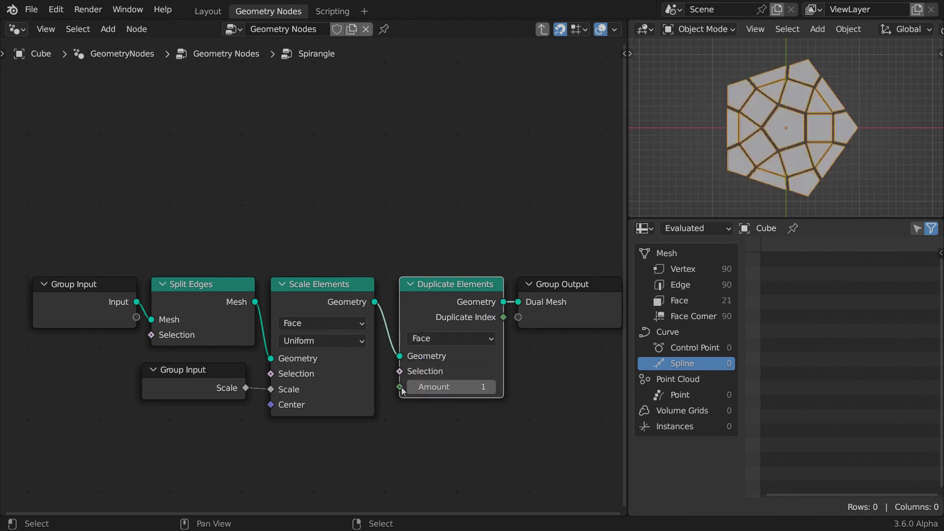
Expose Duplicate Elements' Amount as a group input named Steps
left_click_drag(400, 387, 372, 437)
type("input")
key("Return")
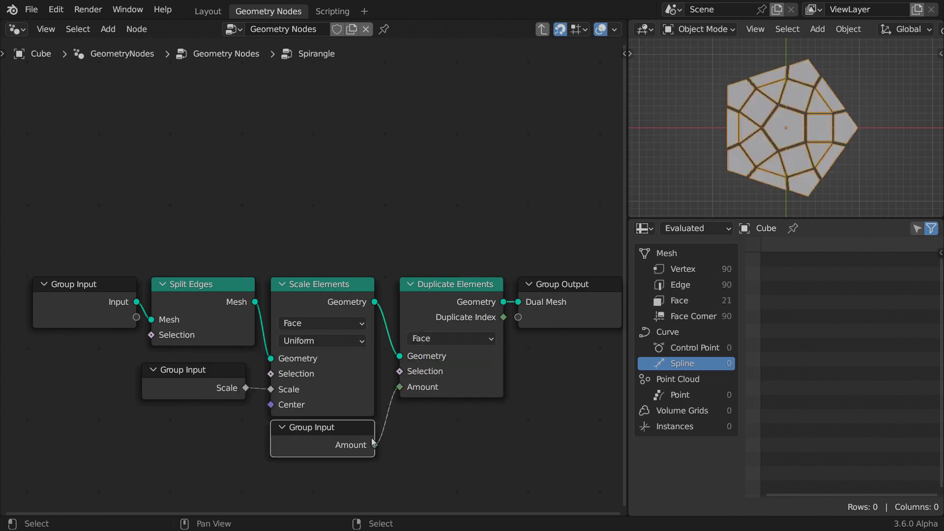
key("n")
double_click(526, 101)
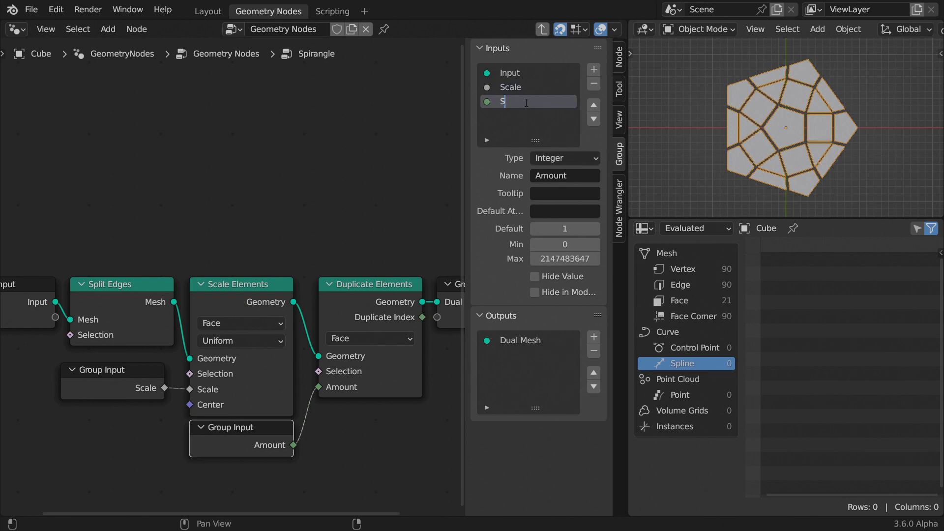
type("Steps")
key("Return")
Raise Spirangle's Steps to 5 on the group node, then make room before Group Output
key("Tab")
key("n")
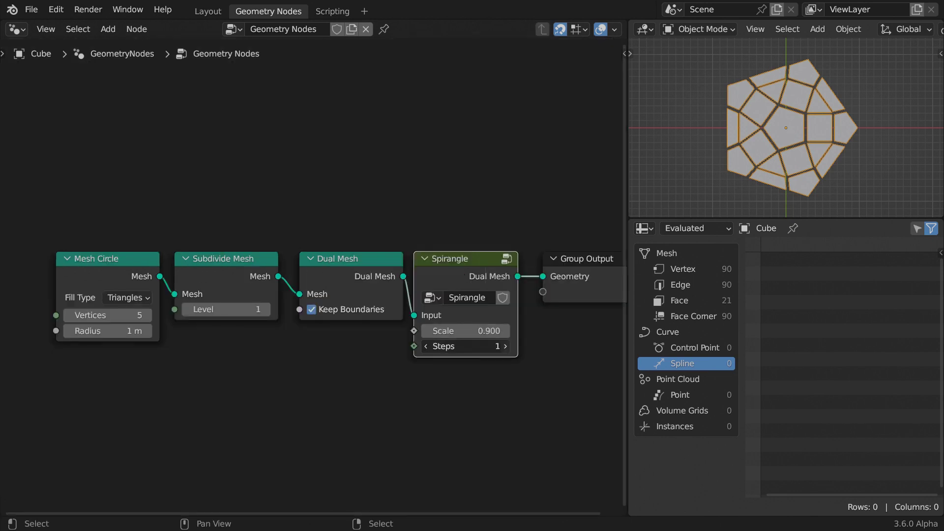
left_click(505, 346)
left_click(505, 346)
left_click(505, 346)
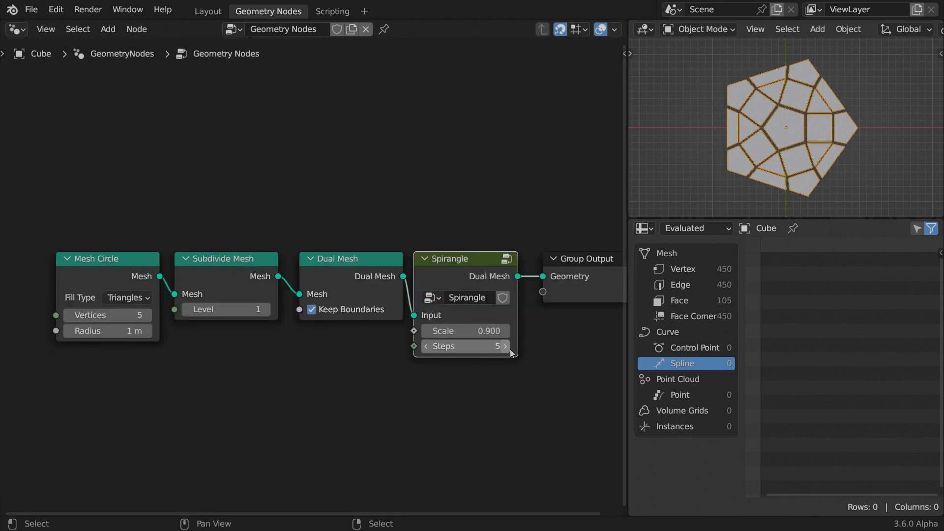
key("Tab")
left_click_drag(523, 276, 594, 284)
Insert a second Scale Elements node on the duplicated faces
key("x")
left_click(462, 285)
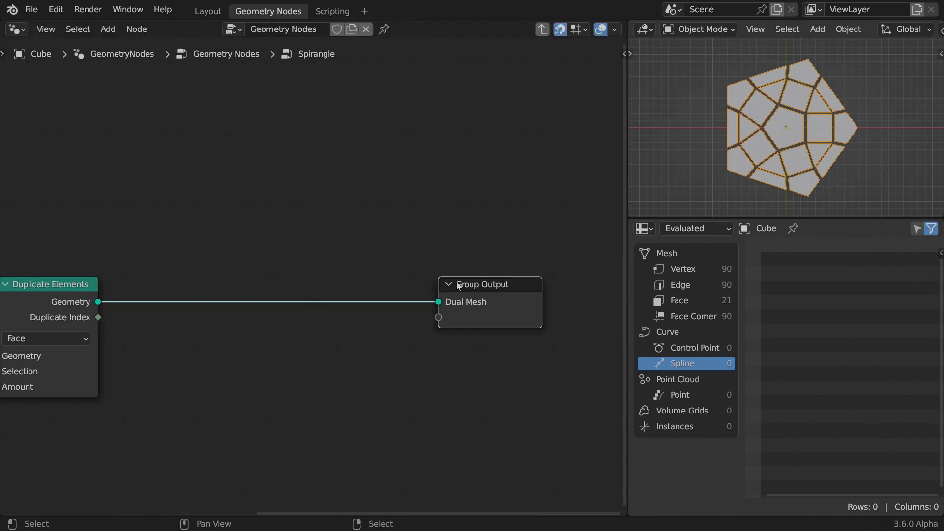
left_click_drag(439, 301, 328, 301)
type("scale elemt")
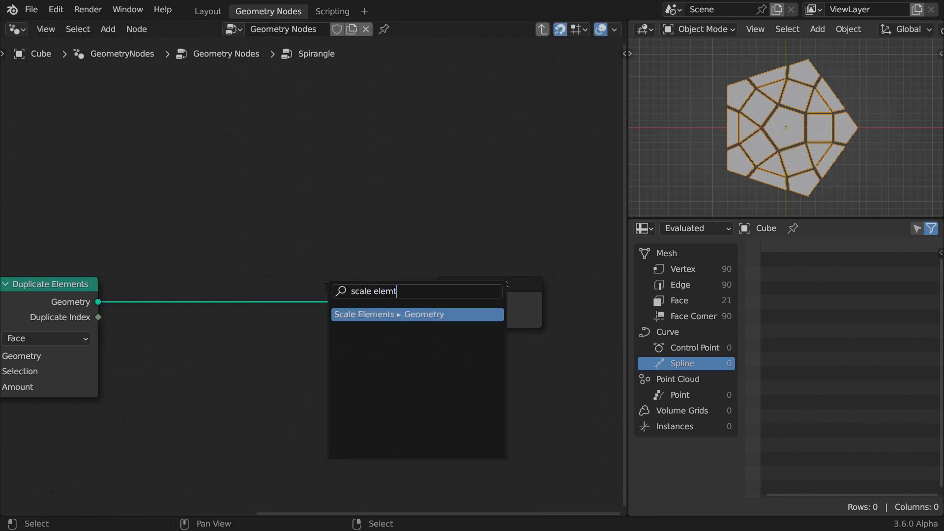
key("Return")
Scale the duplicates by Duplicate Index divided by Steps through a Divide node
middle_click_drag(297, 355, 445, 356)
left_click_drag(245, 215, 370, 315)
type("divide")
key("Return")
left_click_drag(117, 342, 344, 400)
left_click_drag(446, 328, 449, 311)
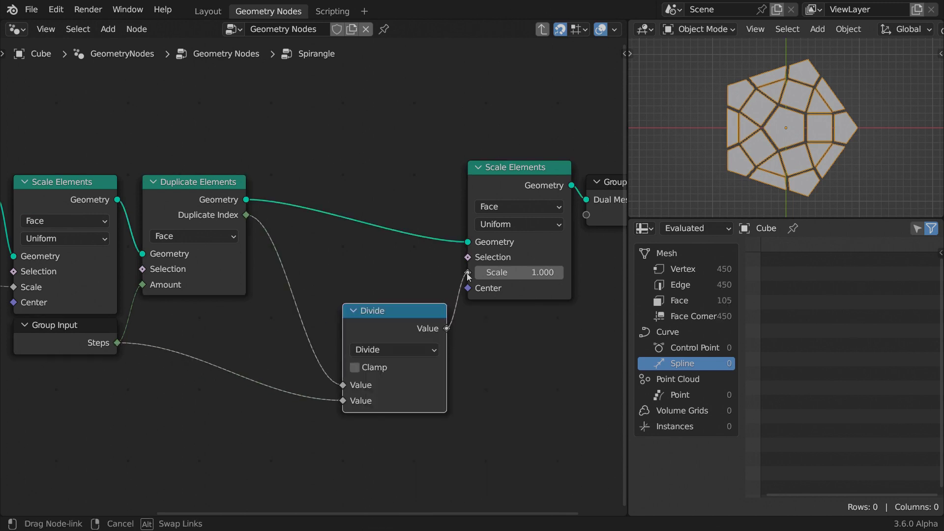
left_click_drag(467, 273, 467, 272)
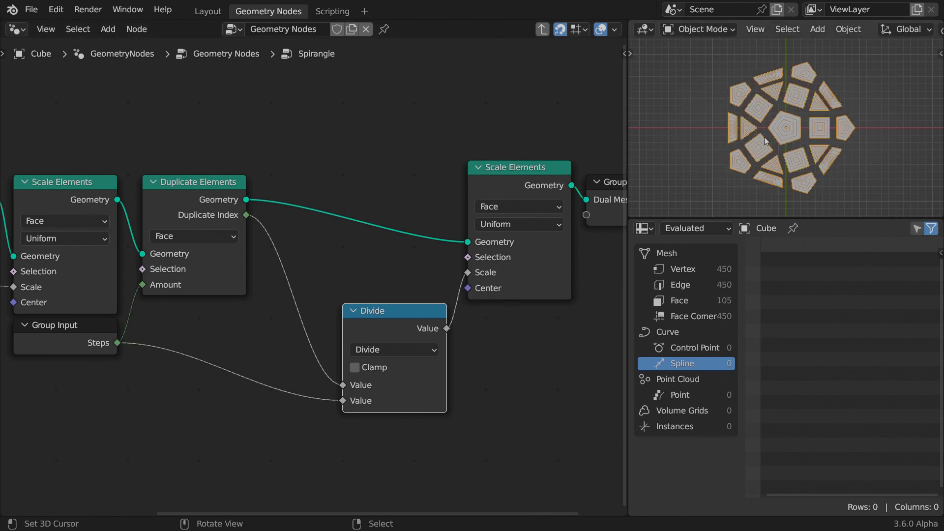
scroll(807, 142, "up", 1)
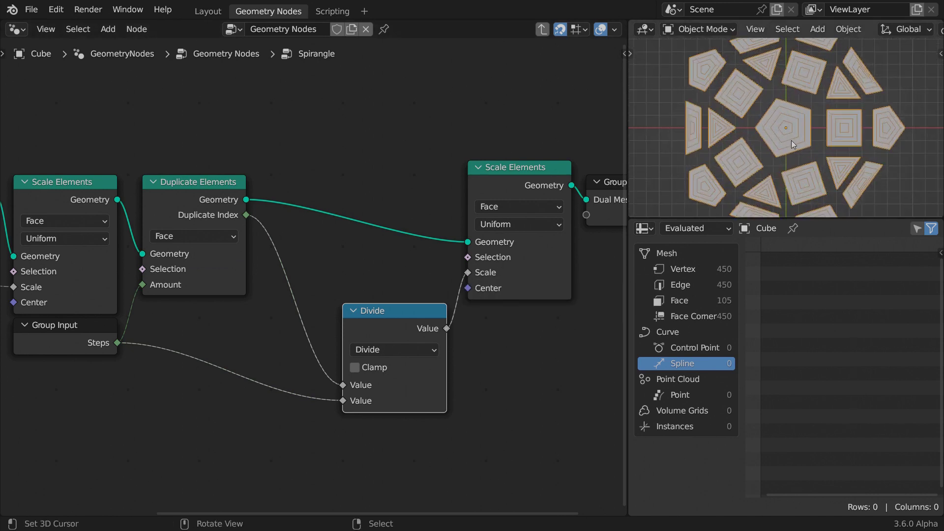
Add 1 to Duplicate Index with a Math Add node before the division
left_click_drag(246, 215, 255, 224)
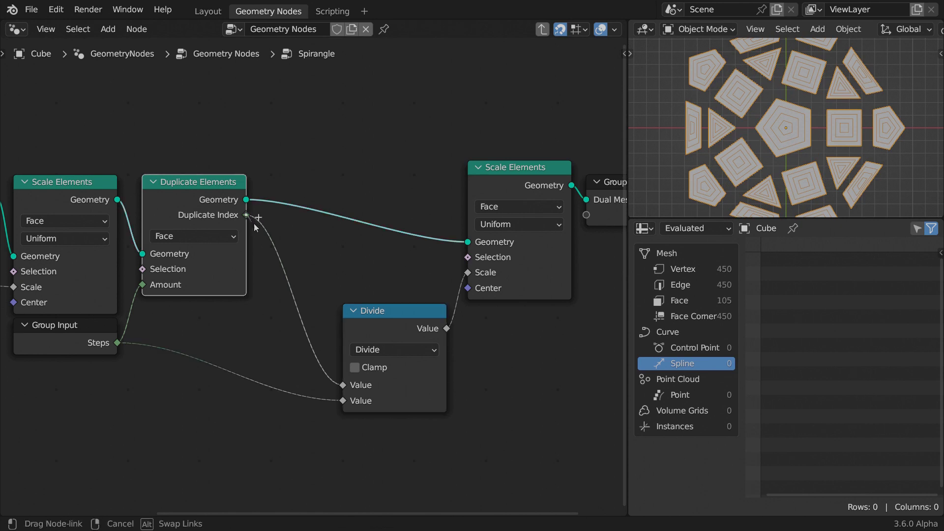
left_click_drag(283, 257, 285, 259)
type("add")
key("Return")
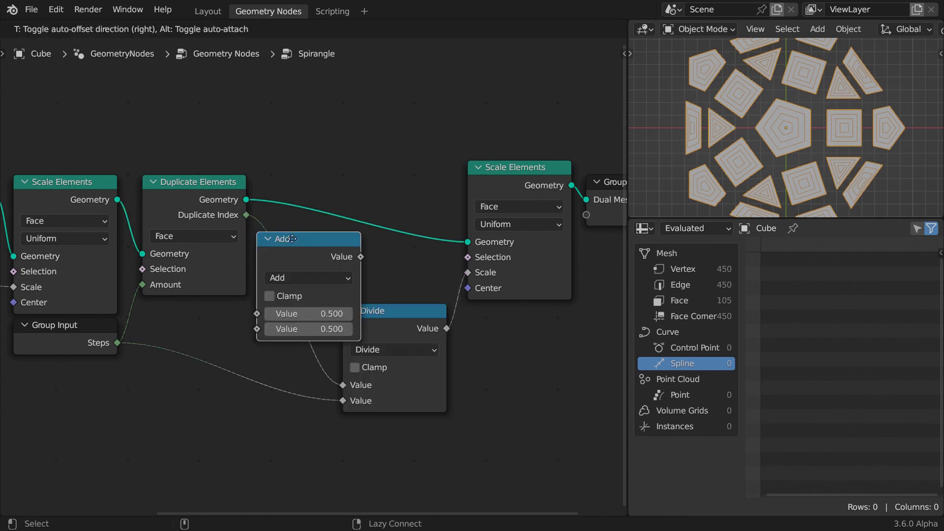
left_click(294, 243)
left_click(312, 330)
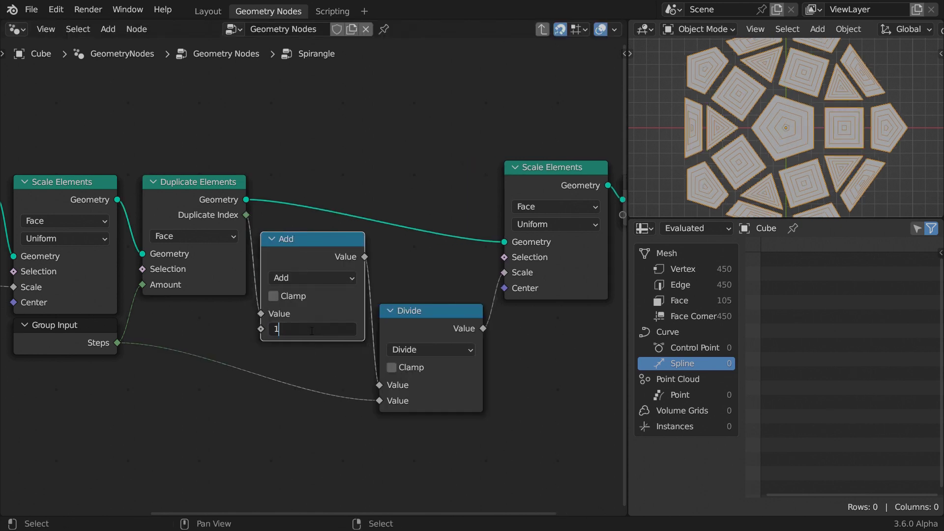
key("Return")
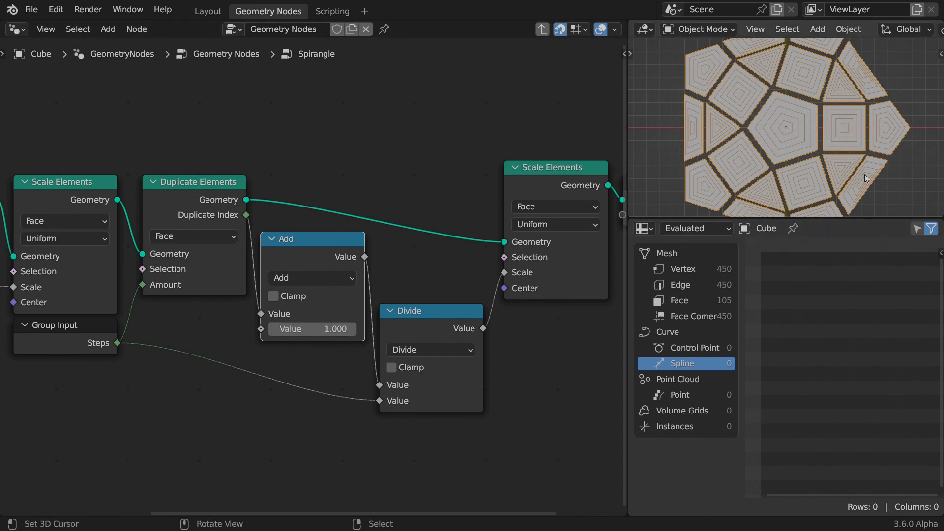
middle_click_drag(471, 321, 89, 304)
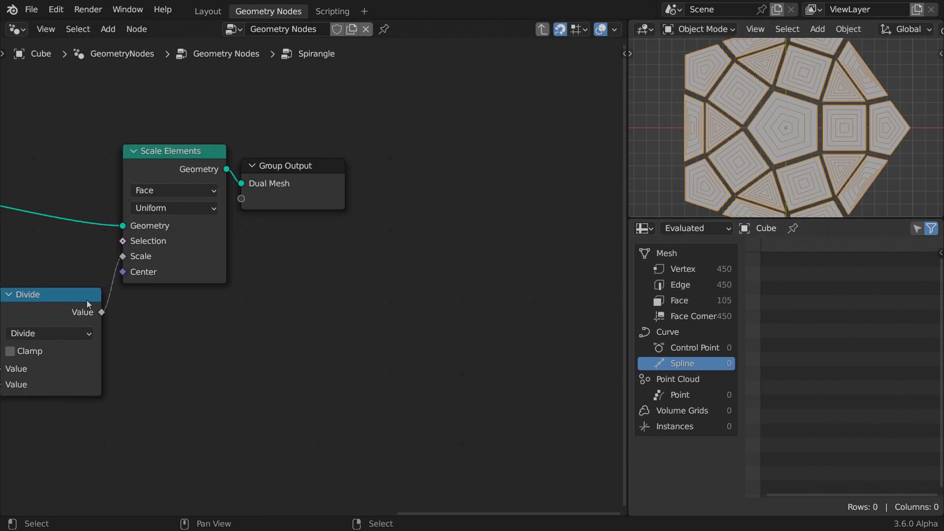
mouse_move(253, 168)
left_mouse_down()
mouse_move(517, 154)
mouse_move(245, 161)
left_mouse_up()
Convert the scaled faces with Mesh to Curve followed by Set Spline Cyclic, cyclic off
type("to curve")
key("Return")
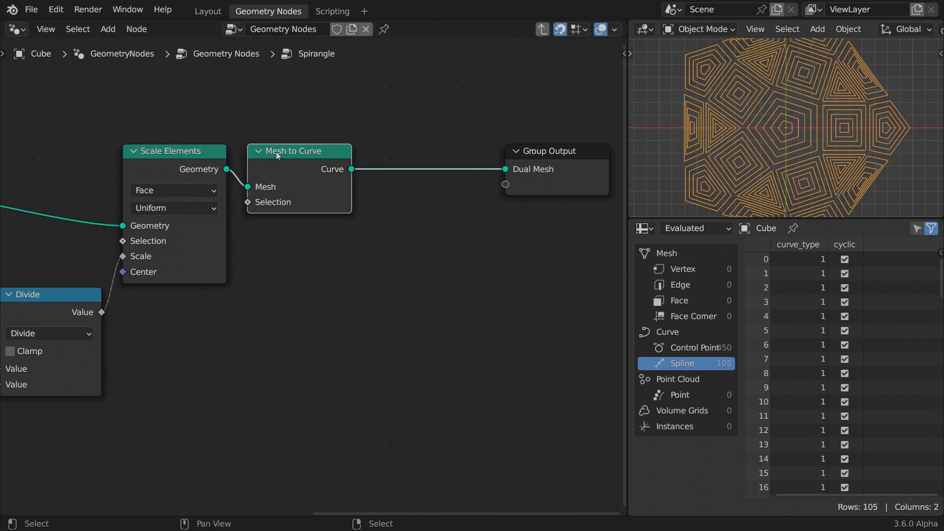
left_click_drag(351, 169, 368, 156)
type("cyc")
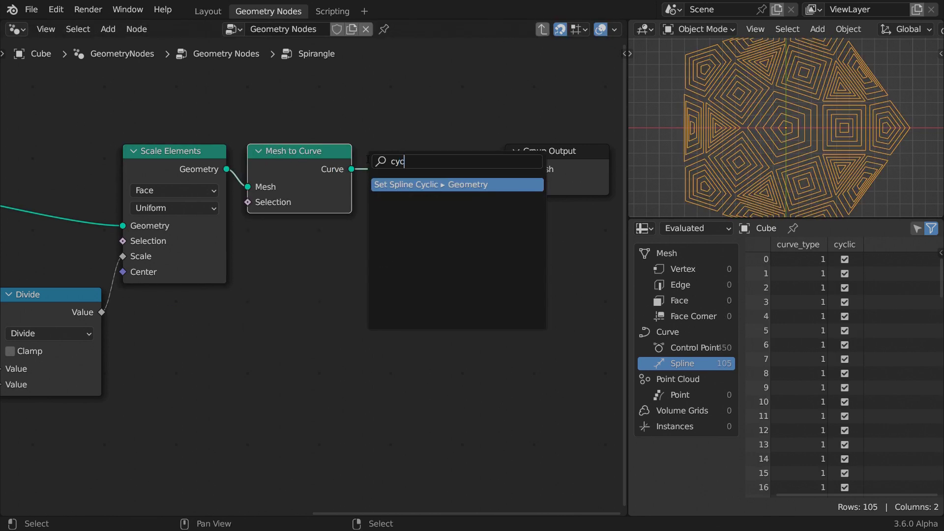
type("lic")
key("Return")
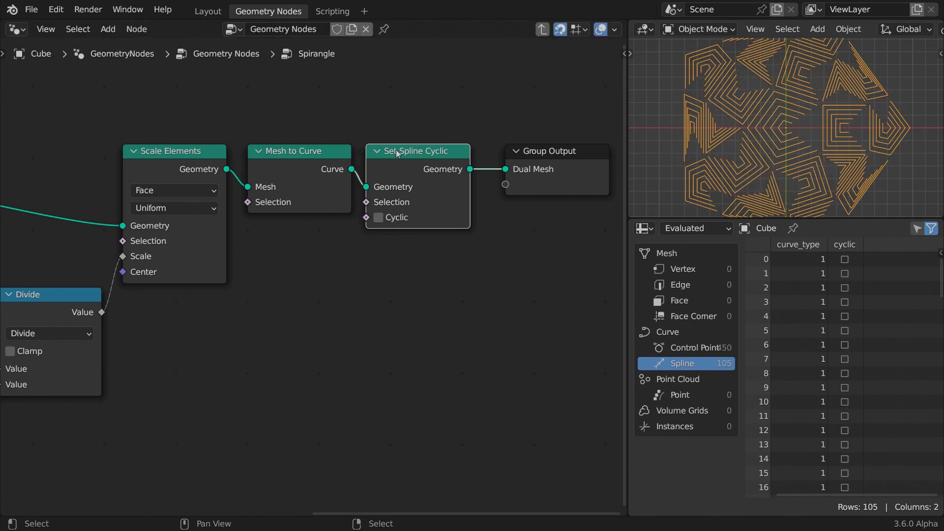
scroll(810, 167, "up", 3)
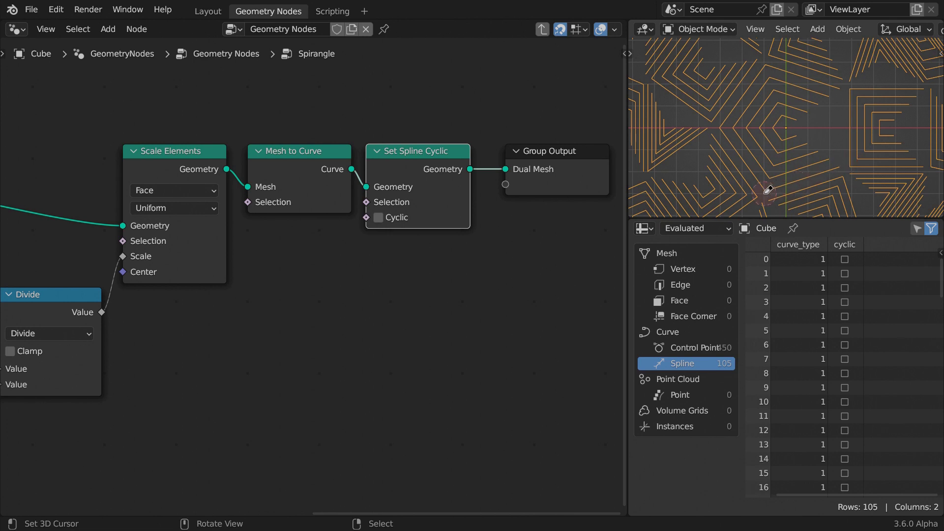
middle_click_drag(549, 313, 217, 324)
Insert a Set Position node just before Group Output
left_click_drag(203, 166, 604, 169)
left_click_drag(73, 185, 477, 175)
type("set po")
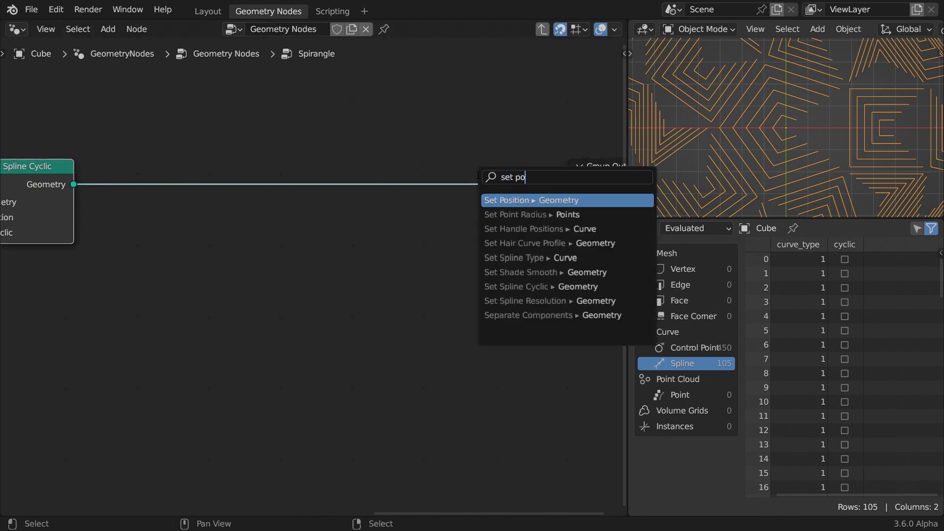
key("Return")
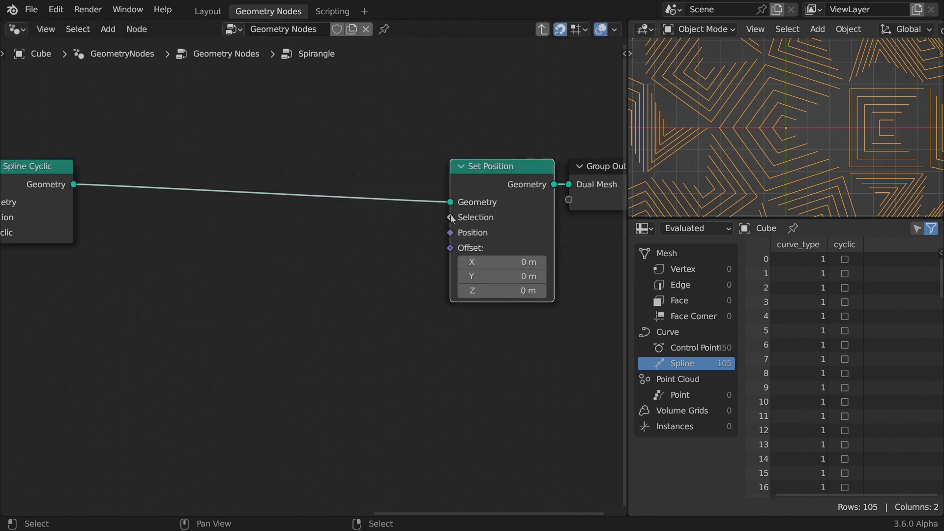
Drive Set Position's Selection with an Endpoint Selection of Start Size 0 and End Size 1
left_click_drag(451, 218, 339, 212)
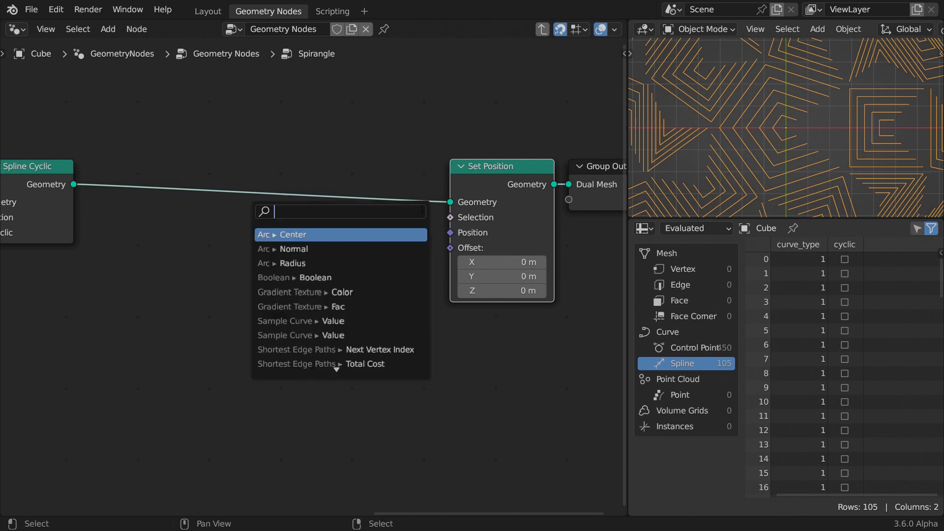
type("end")
key("Return")
left_click(426, 228)
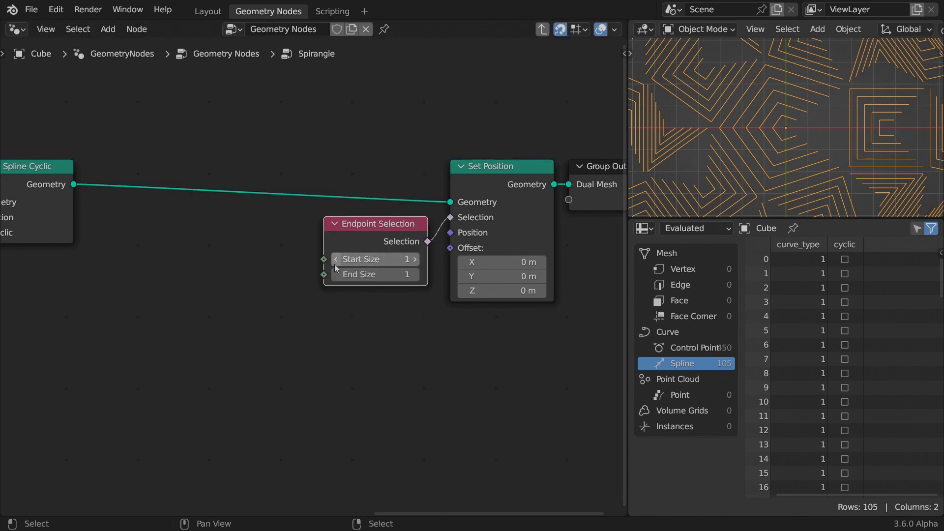
left_click(335, 259)
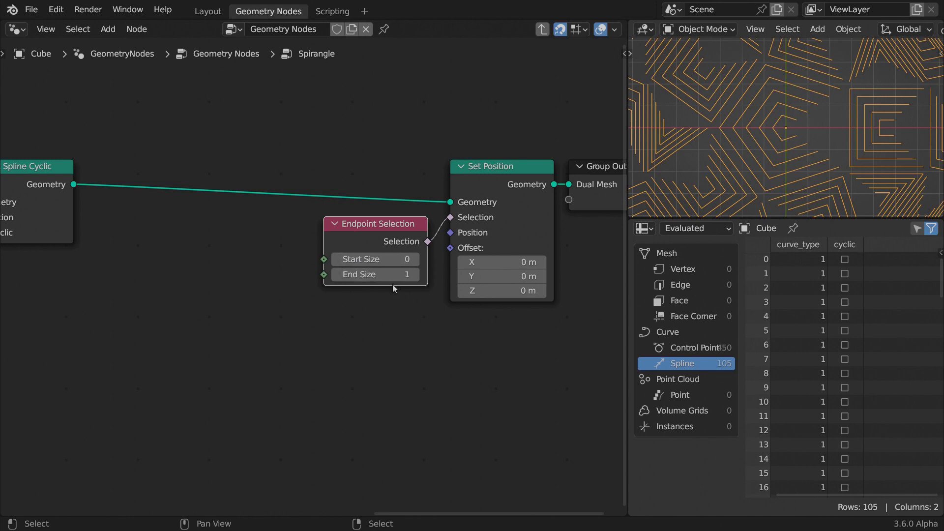
left_click_drag(73, 184, 261, 383)
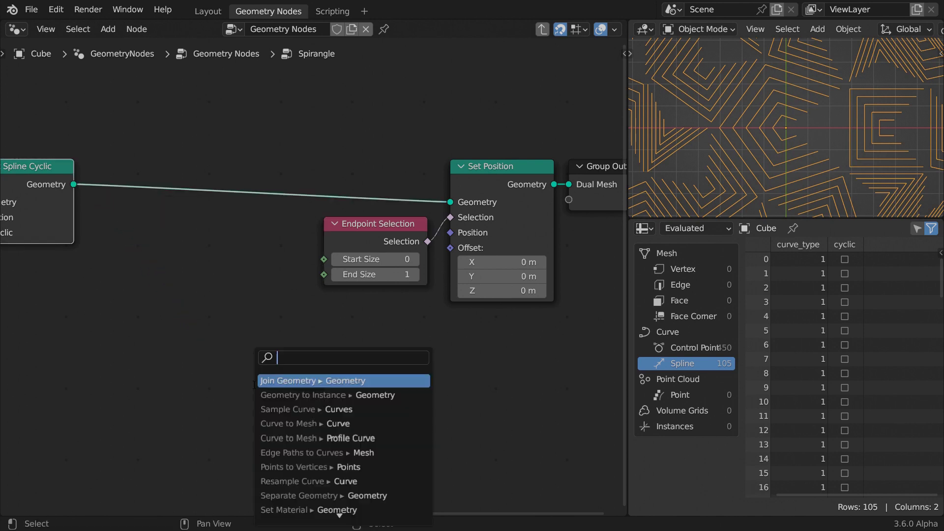
Add a Vector Sample Index on the cyclic-spline geometry with a Position node as its Value
type("sample index")
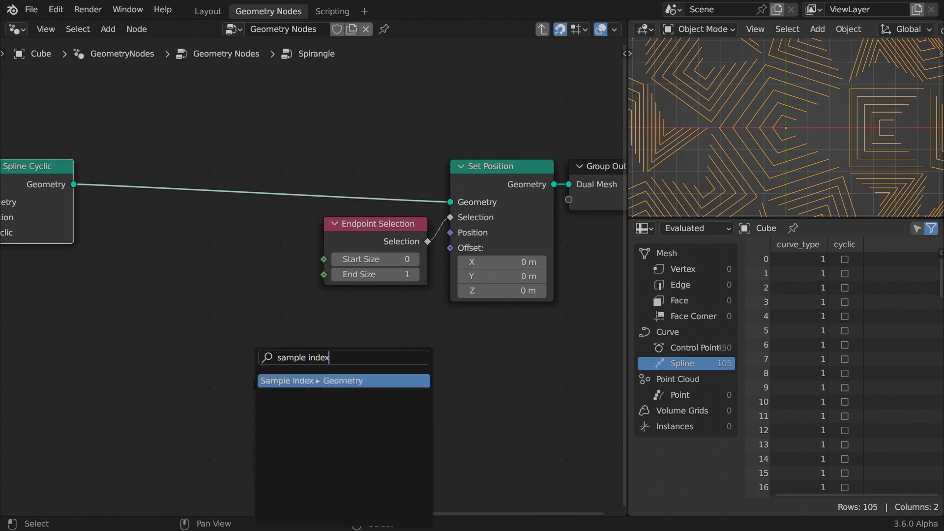
key("Return")
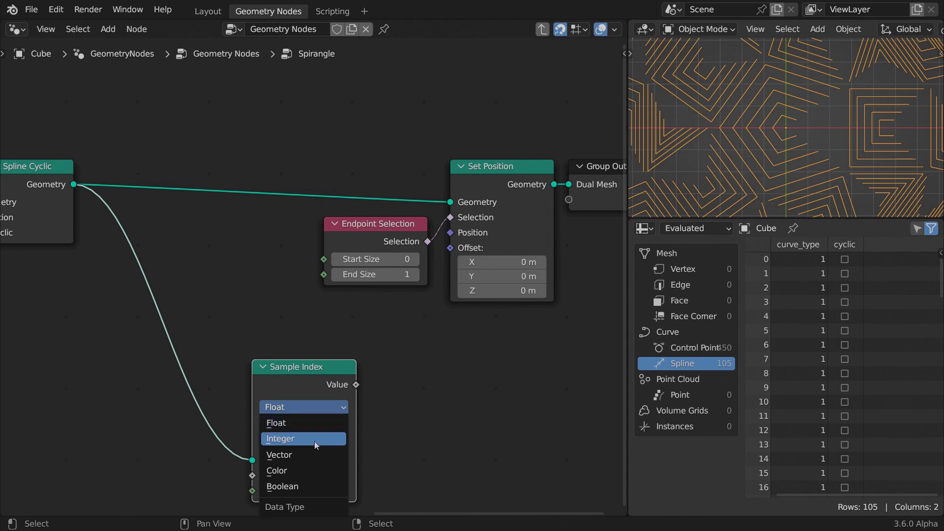
left_click(314, 455)
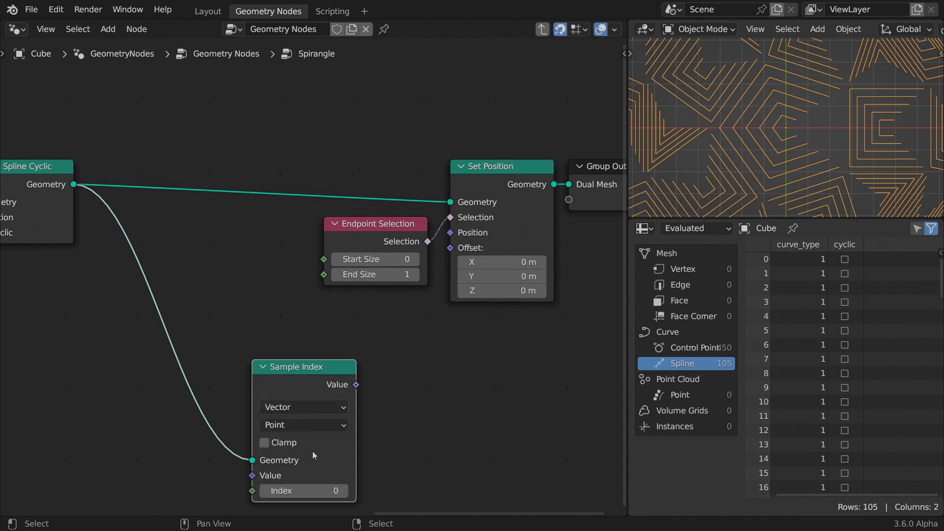
middle_click_drag(334, 450, 350, 339)
left_click_drag(267, 363, 203, 361)
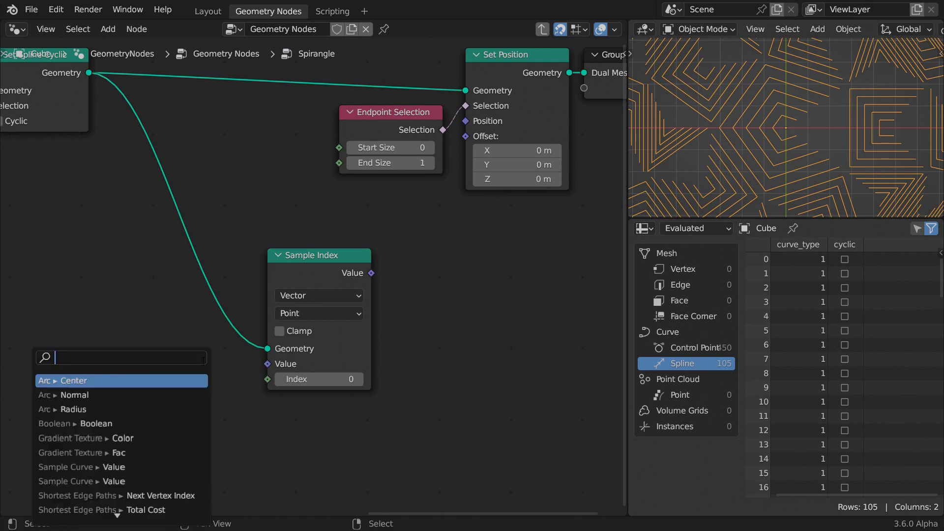
type("positio")
key("Return")
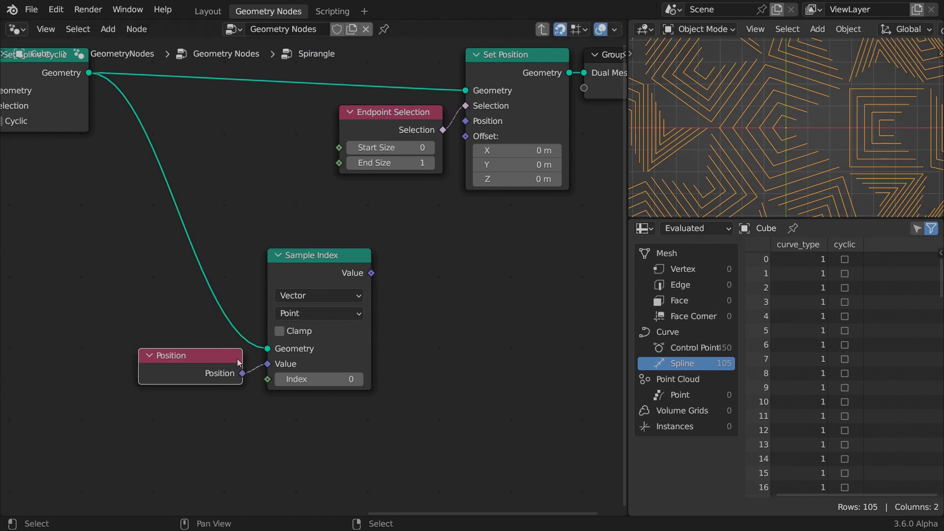
left_click_drag(267, 379, 243, 402)
Feed Sample Index's Index from Points of Curve, with an Index node driving its Curve Index
type("index")
key("Down")
key("Down")
key("Down")
key("Down")
key("Down")
key("Down")
key("Down")
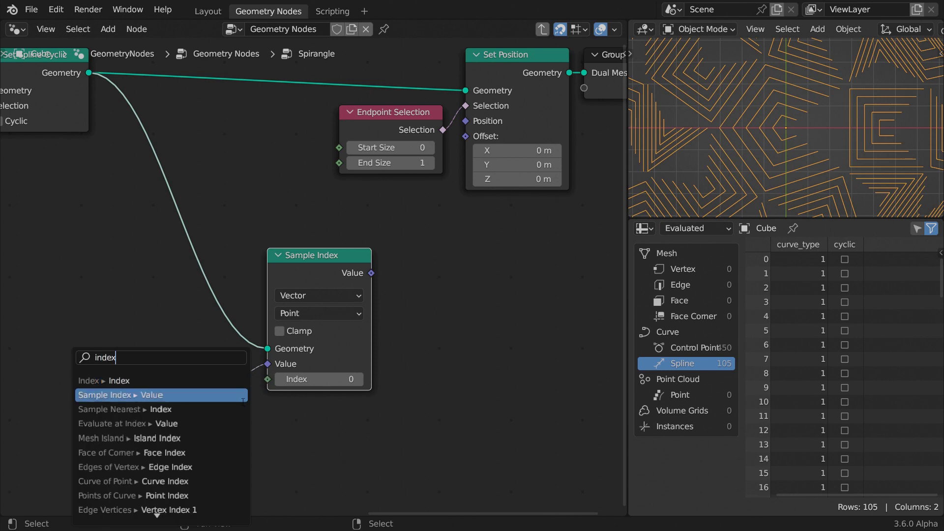
key("Down")
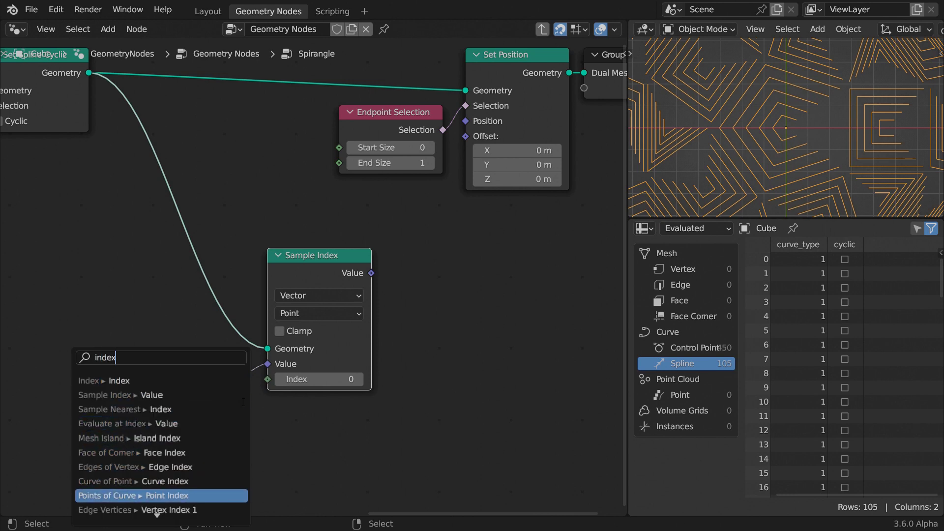
key("Return")
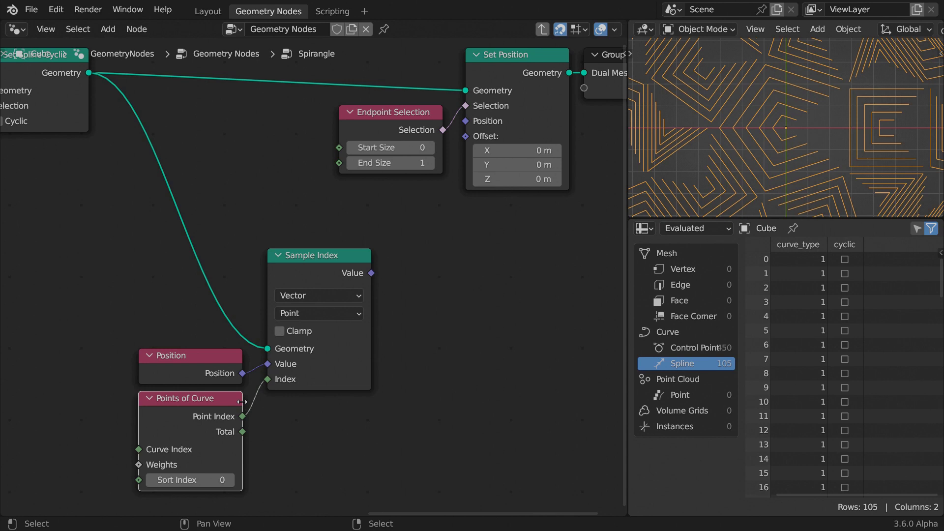
middle_click_drag(276, 434, 428, 394)
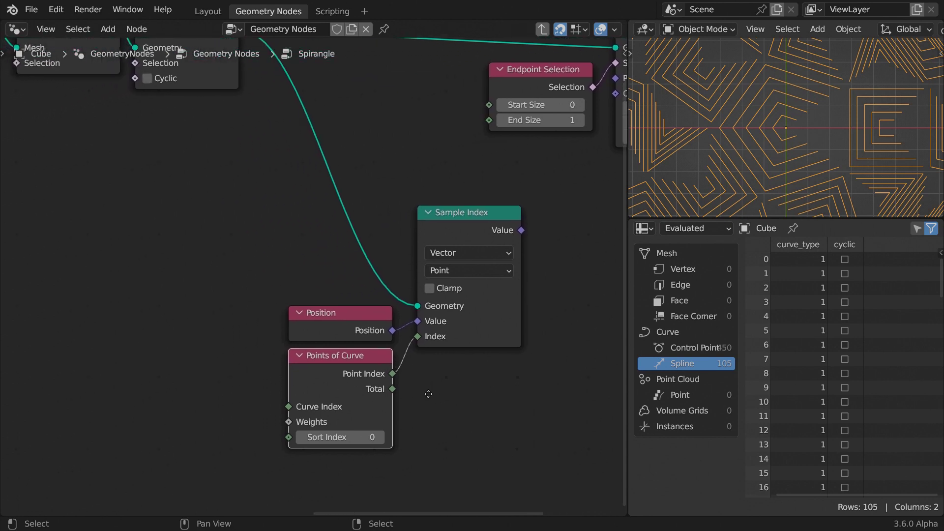
left_click_drag(288, 406, 146, 406)
type("index")
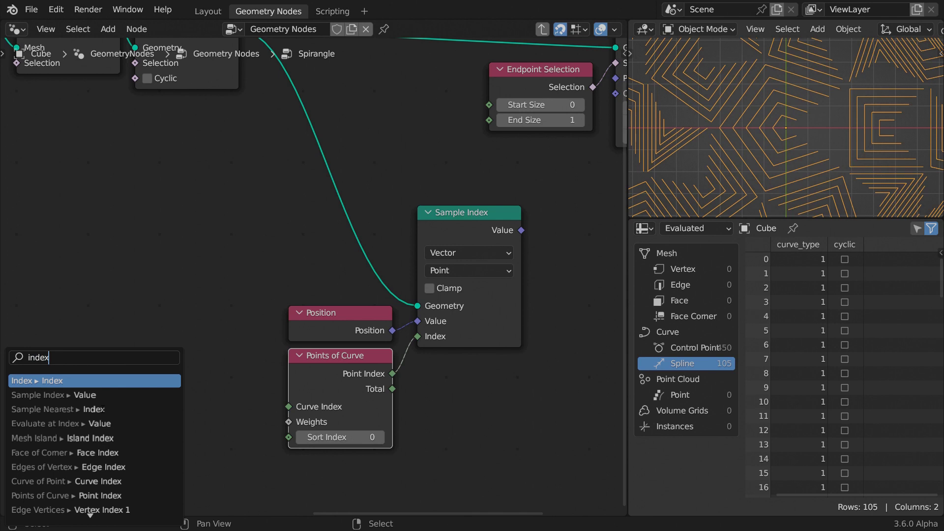
key("Return")
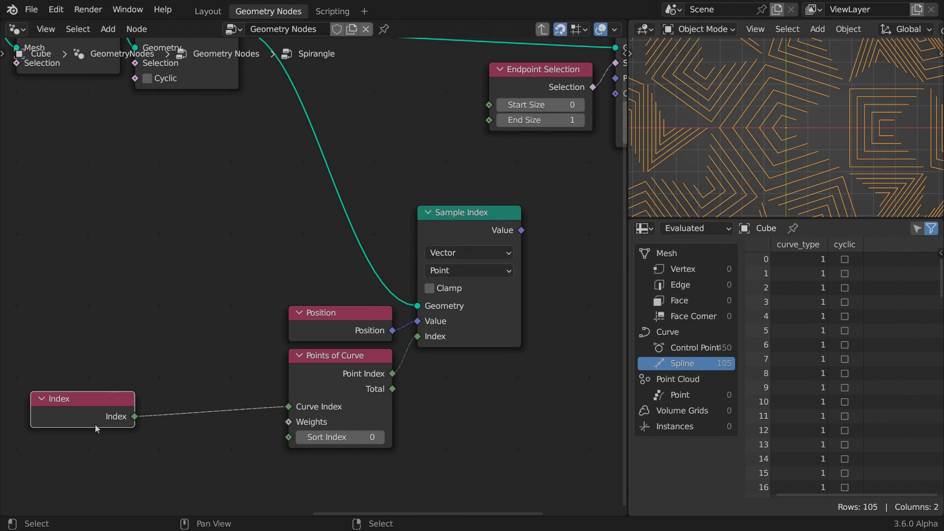
Pass that Index through Evaluate on Domain set to the Spline domain
left_click_drag(136, 417, 163, 406)
type("domain")
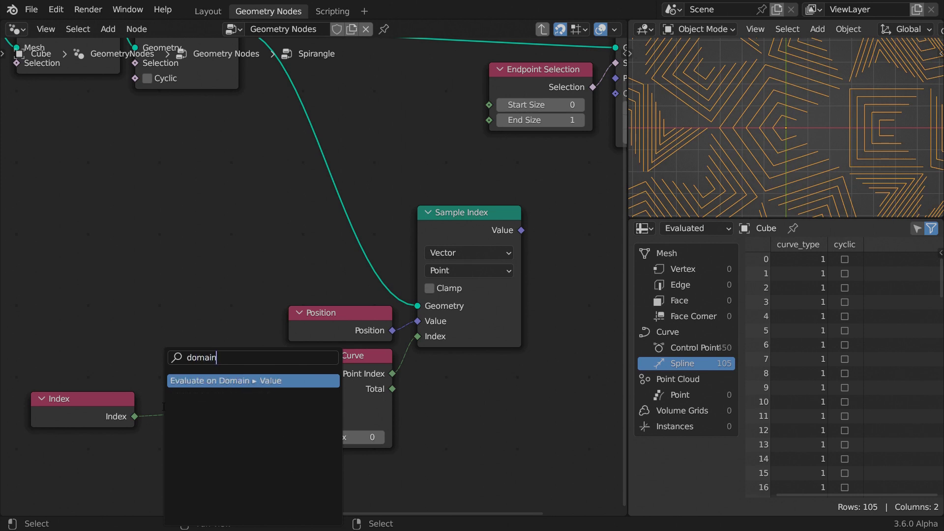
key("Return")
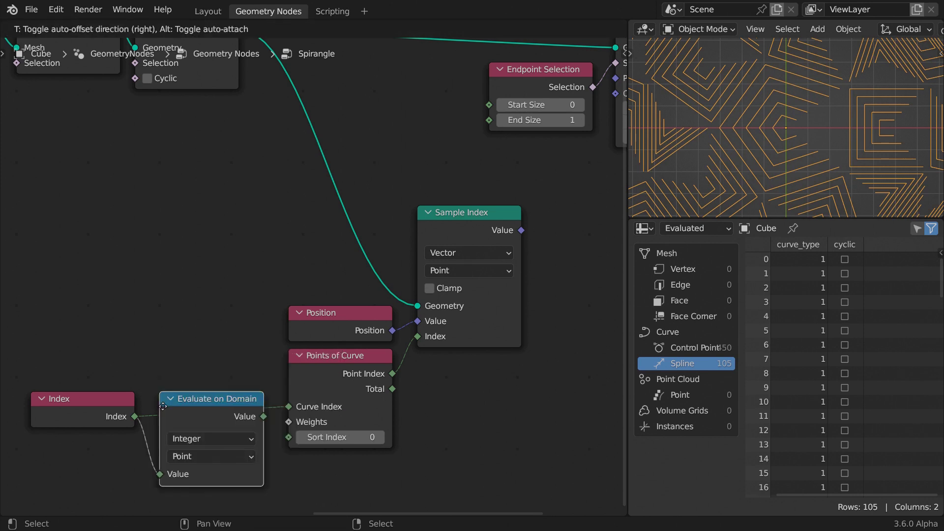
left_click(163, 406)
left_click(199, 456)
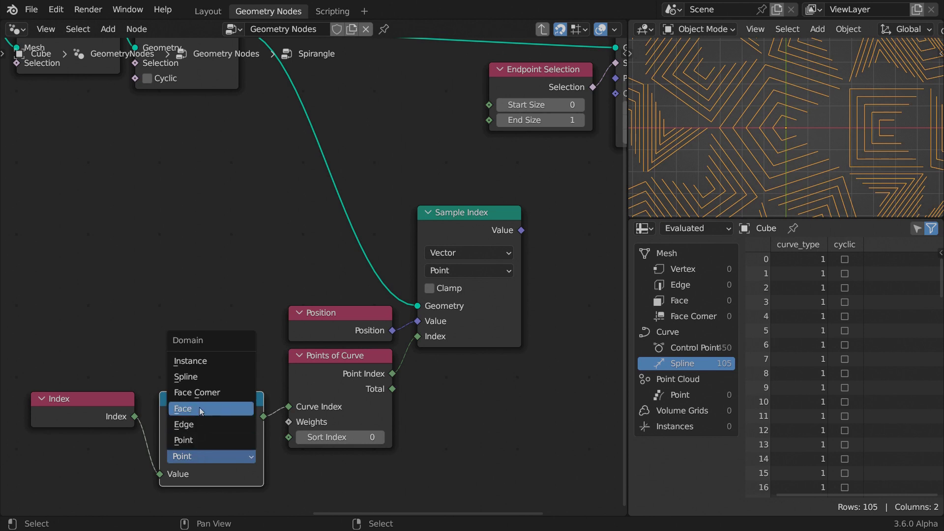
left_click(203, 378)
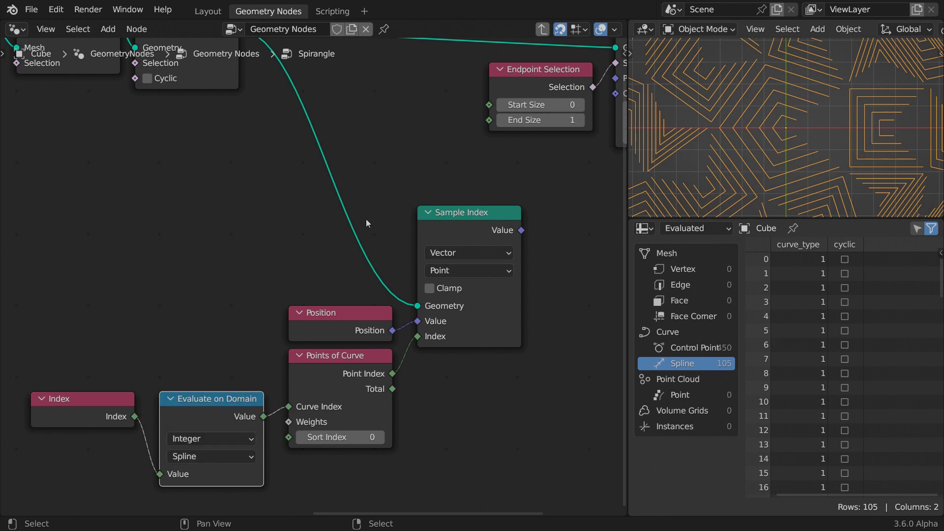
scroll(365, 219, "down", 1)
left_click(223, 69, "ctrl+shift")
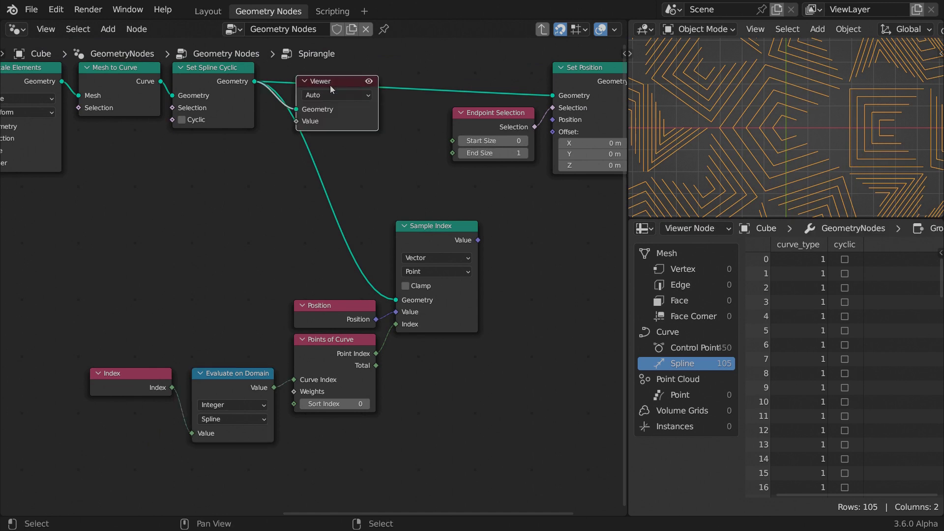
left_click_drag(329, 83, 550, 318)
left_click_drag(376, 354, 529, 362)
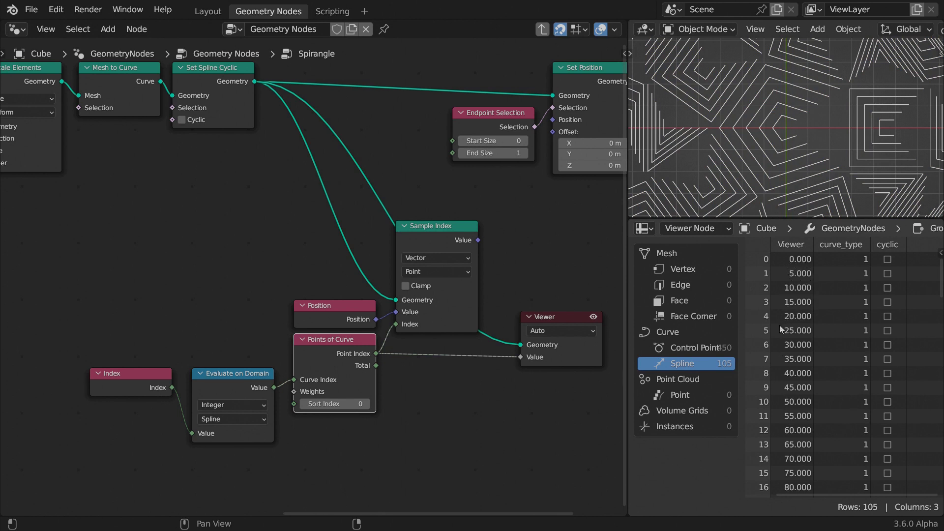
left_click(366, 404)
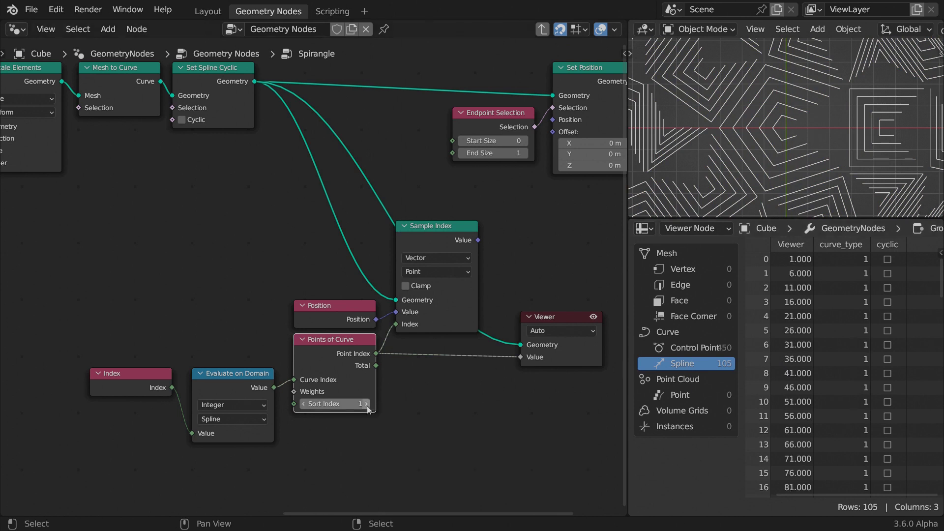
left_click(367, 404)
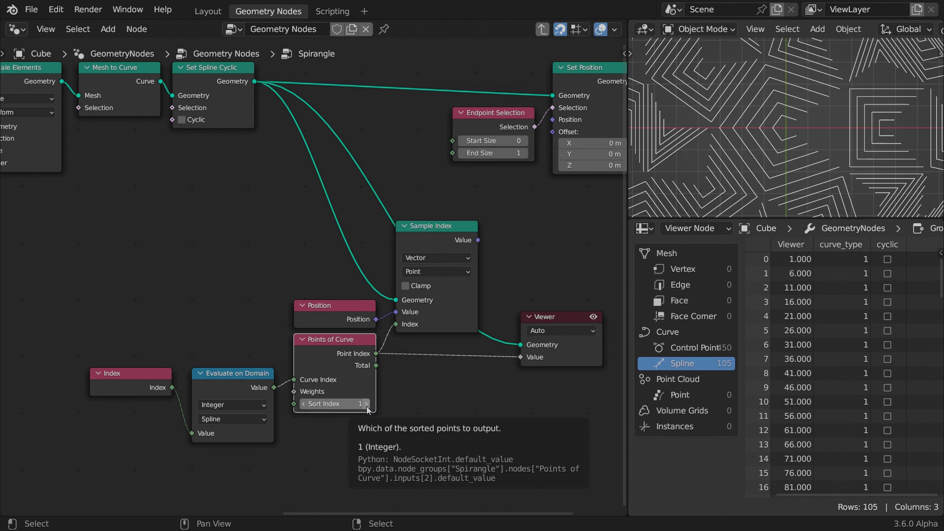
left_click(366, 404)
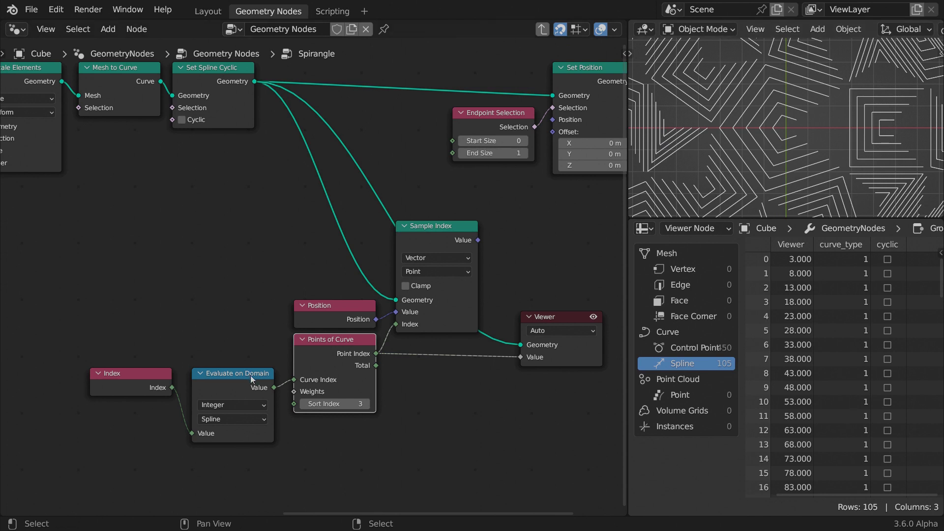
left_click(303, 404)
left_click(303, 404)
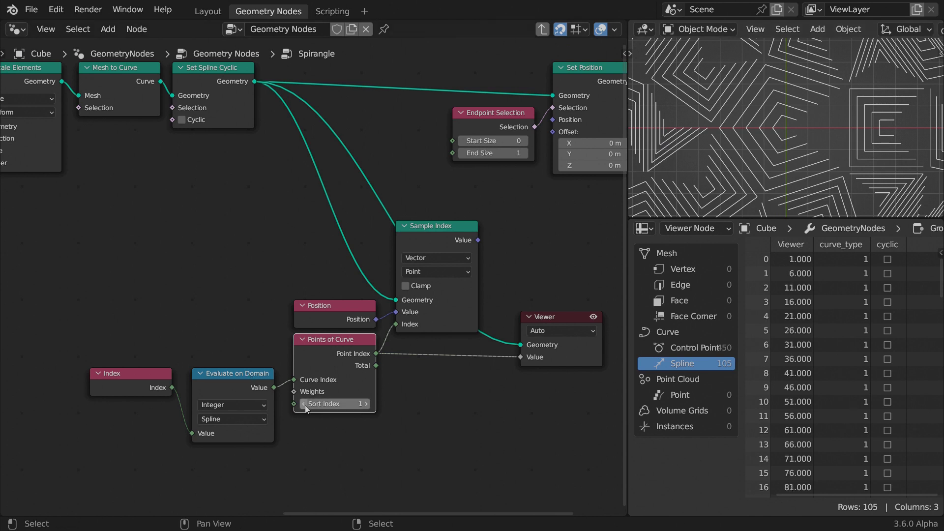
left_click(303, 403)
Duplicate Points of Curve and feed the spline-domain index into the copy's Curve Index
middle_click_drag(330, 342, 412, 217)
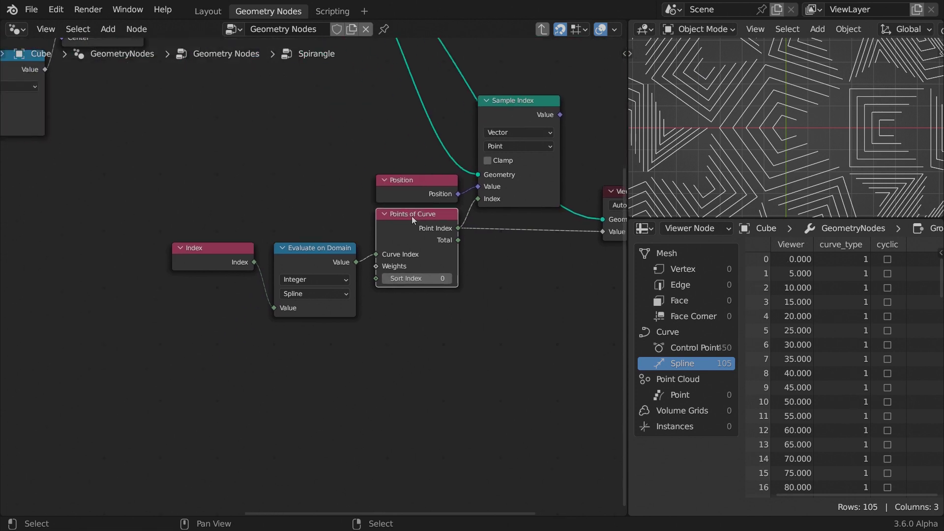
key("shift+d")
left_click(332, 376)
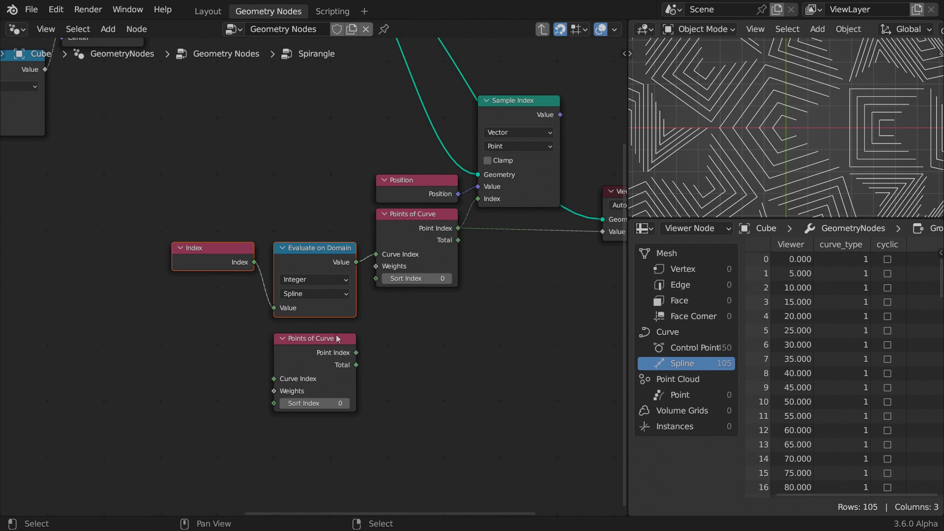
left_click_drag(343, 250, 271, 379)
left_click_drag(356, 365, 376, 277)
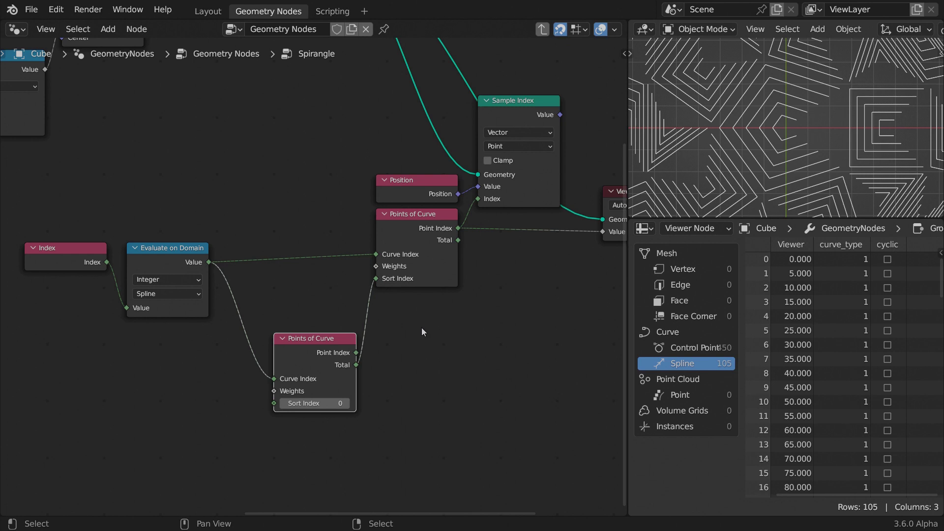
left_click_drag(351, 340, 322, 347)
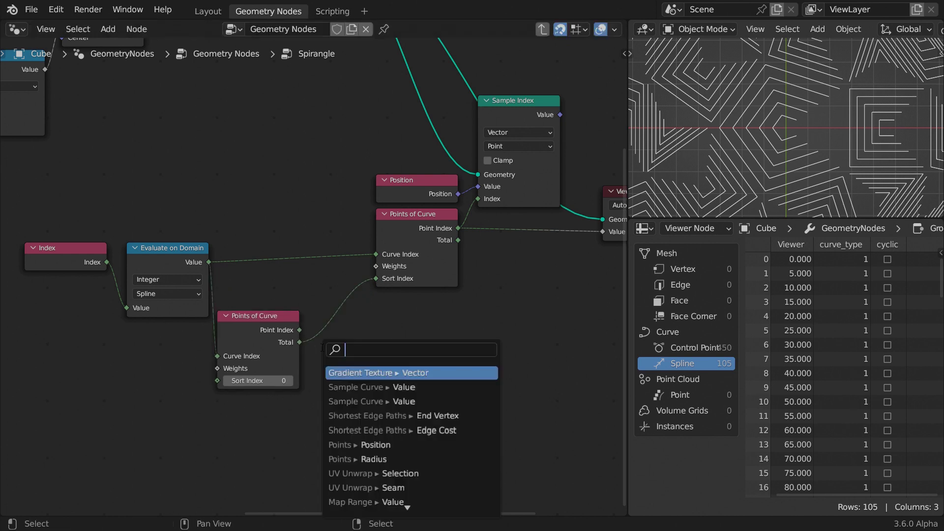
Subtract 1 from the copy's Total and plug it into the upper Sort Index
type("subtr")
key("Return")
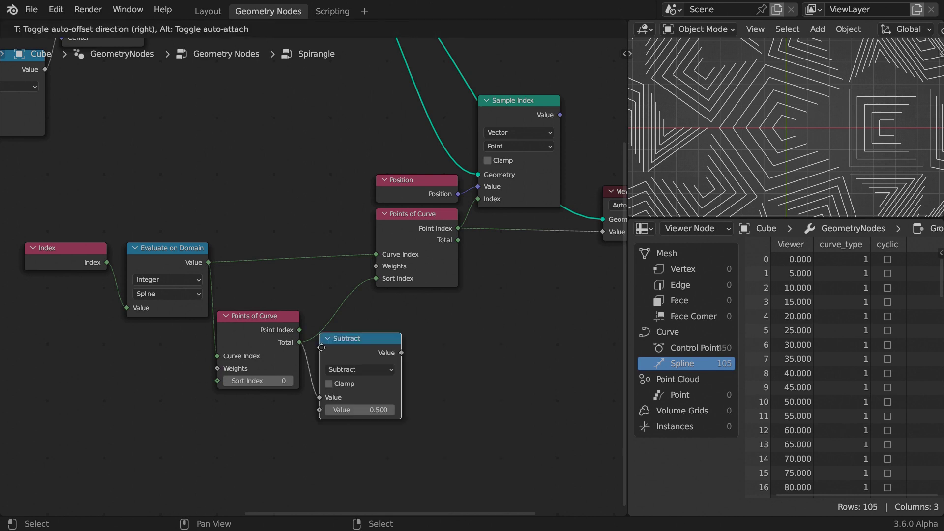
left_click(321, 347)
left_click_drag(354, 357, 346, 334)
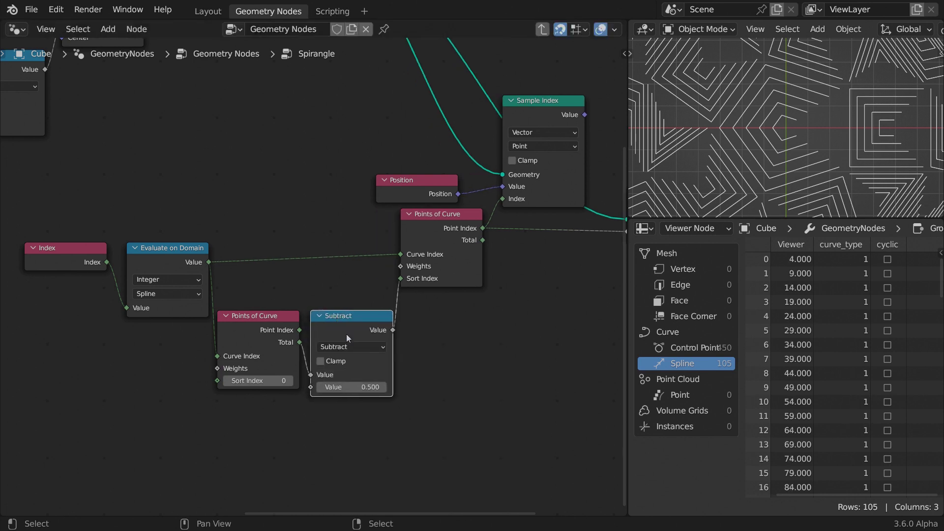
left_click(361, 388)
type("1")
key("Return")
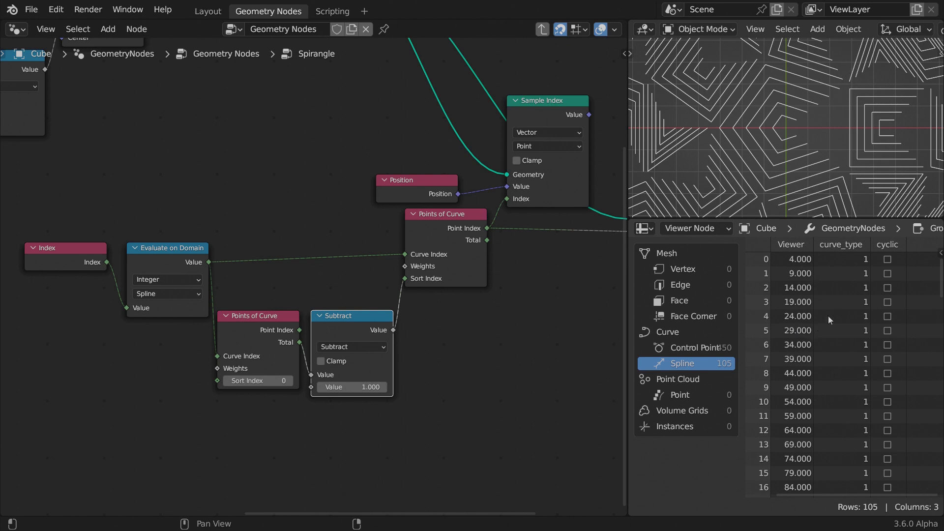
scroll(512, 317, "down", 1)
scroll(513, 317, "down", 1)
Delete the Viewer and duplicate the Sample Index chain below, setting the copy's Subtract to 2
left_click(569, 217)
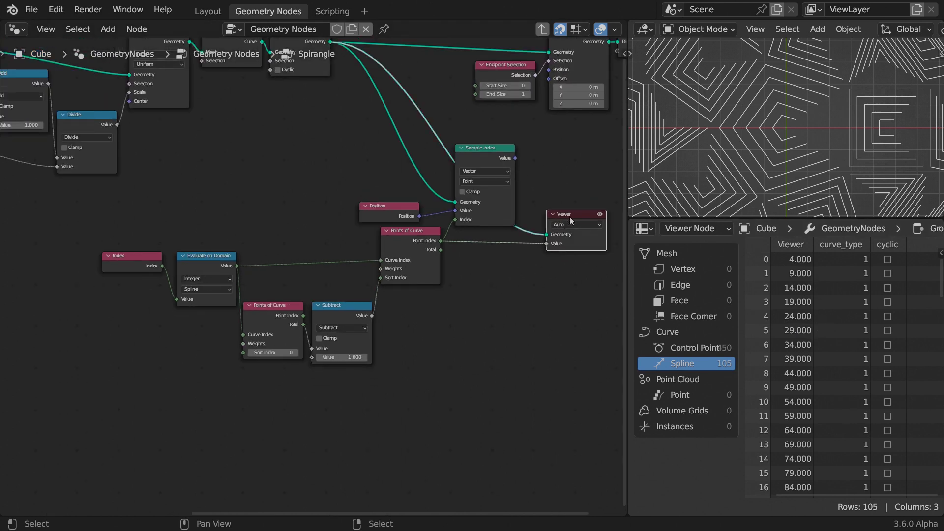
key("x")
left_click(479, 148)
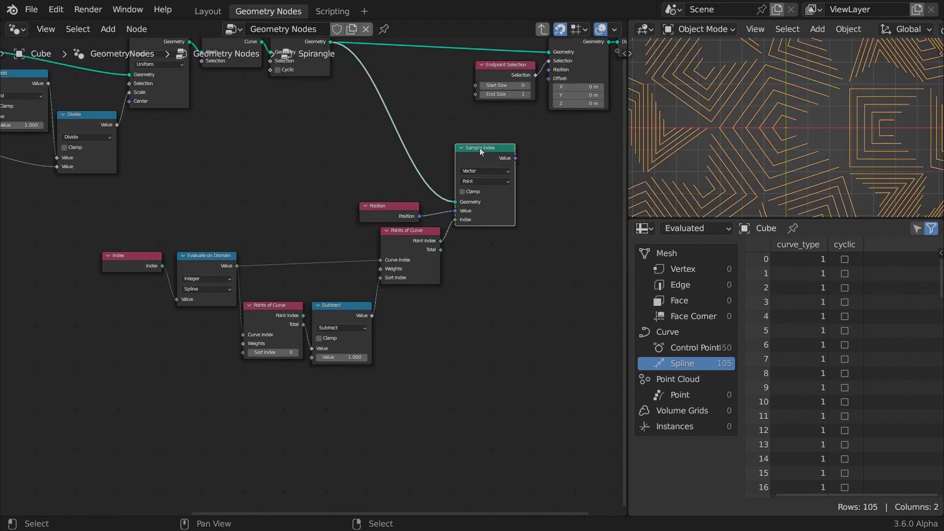
left_click(395, 278, "shift")
left_click(360, 312, "shift")
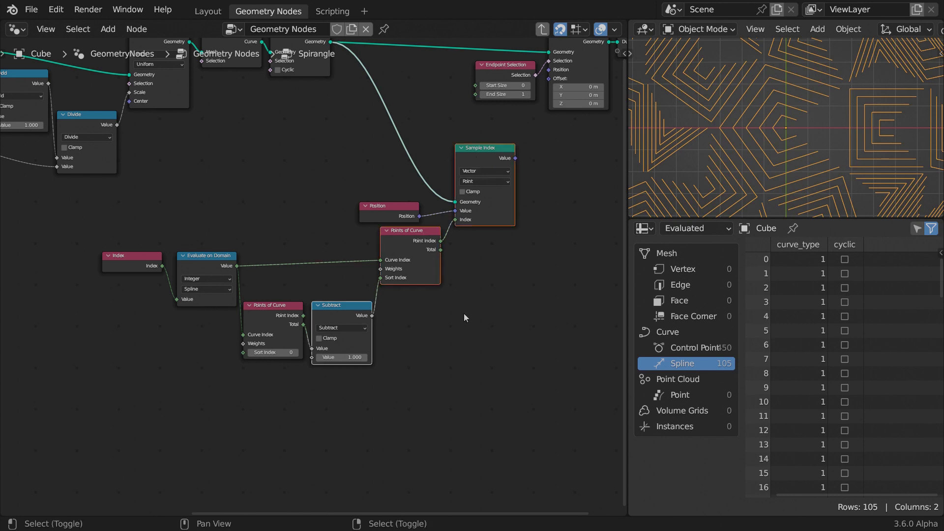
key("shift+d")
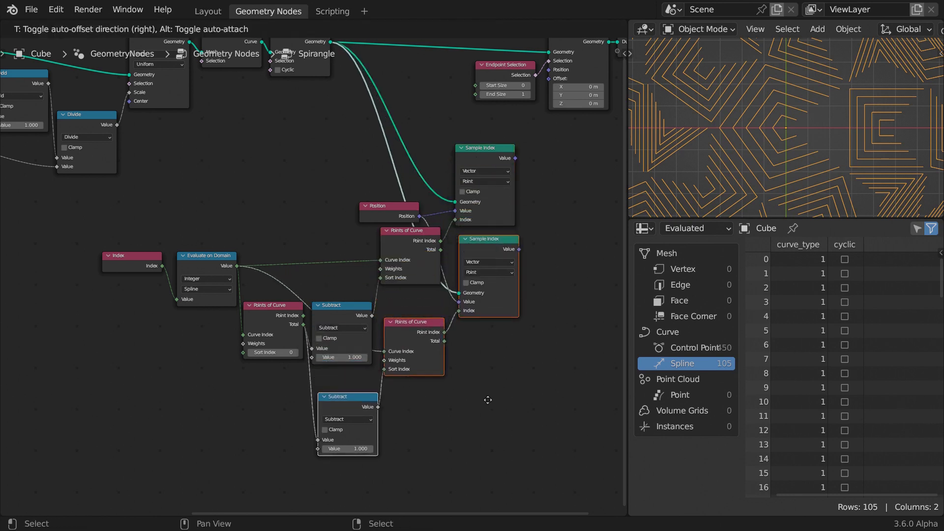
left_click(484, 427)
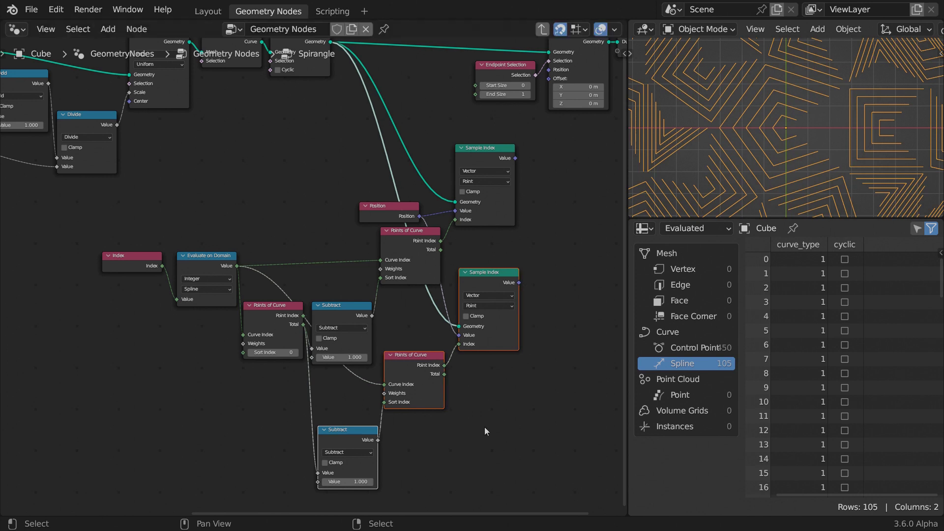
left_click(485, 426)
left_click(347, 482)
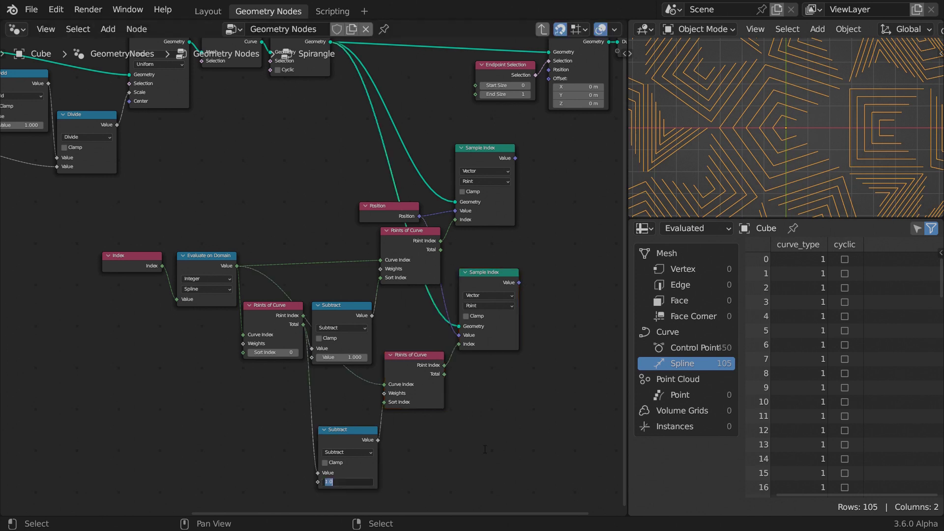
type("2")
key("Return")
Rearrange Index, Evaluate on Domain, Points of Curve, Position and Subtract nodes into a tidy layout
left_click(131, 255)
left_click(208, 255, "shift")
left_click_drag(207, 255, 141, 323)
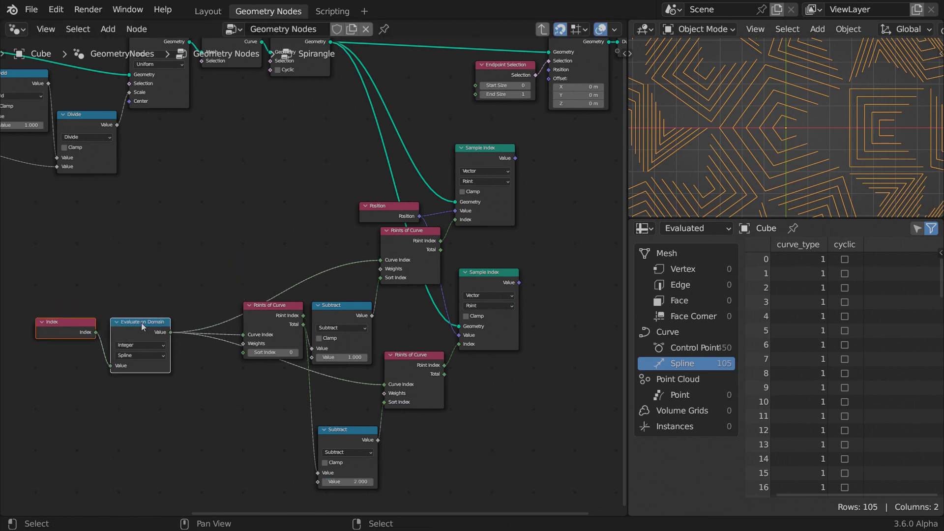
left_click_drag(268, 324, 219, 396)
left_click_drag(397, 218, 414, 318)
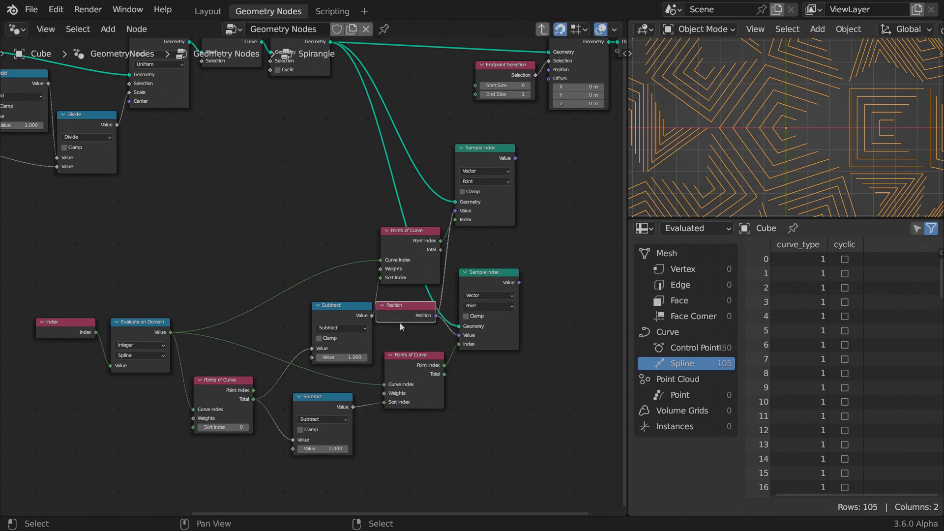
left_click_drag(411, 233, 398, 224)
left_click_drag(411, 355, 394, 347)
left_click_drag(320, 397, 303, 397)
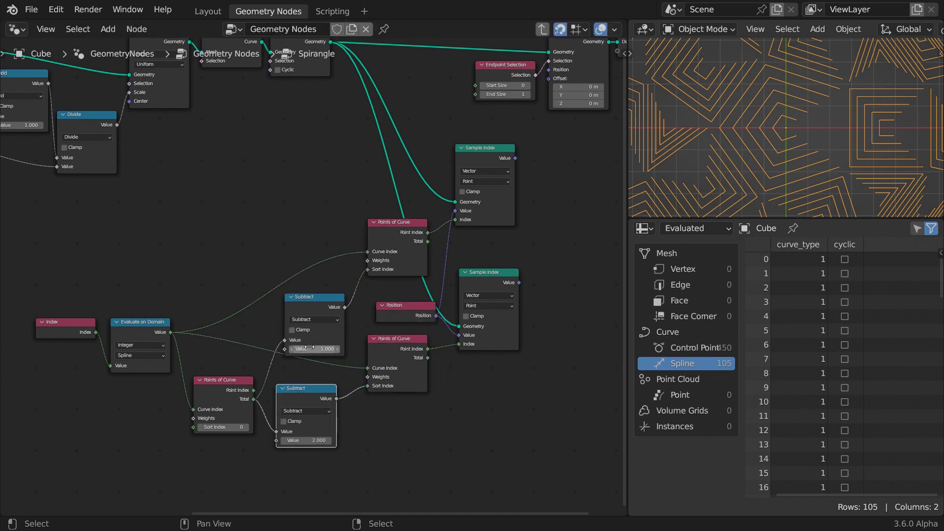
left_click_drag(314, 297, 314, 288)
middle_click_drag(546, 251, 340, 309)
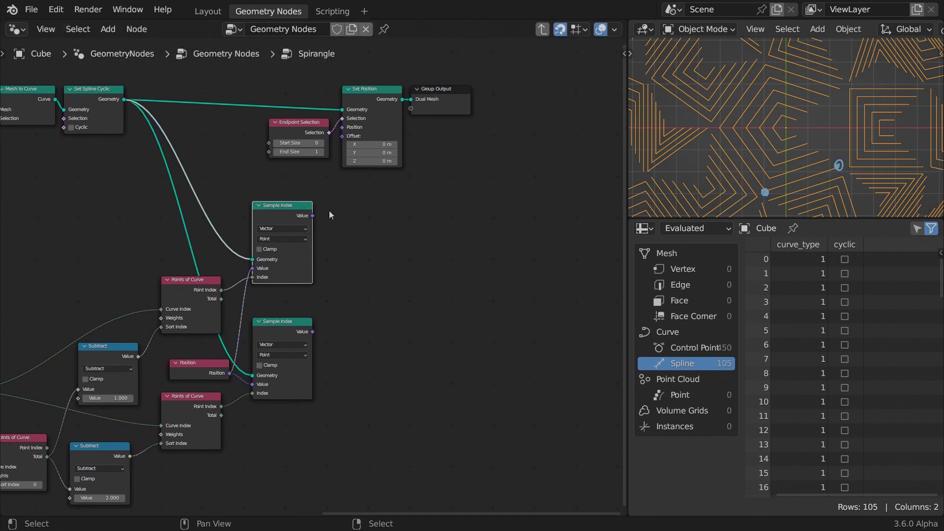
Add a Vector Math Subtract fed by both Sample Index positions (last minus second-to-last)
key("shift+a")
type("s")
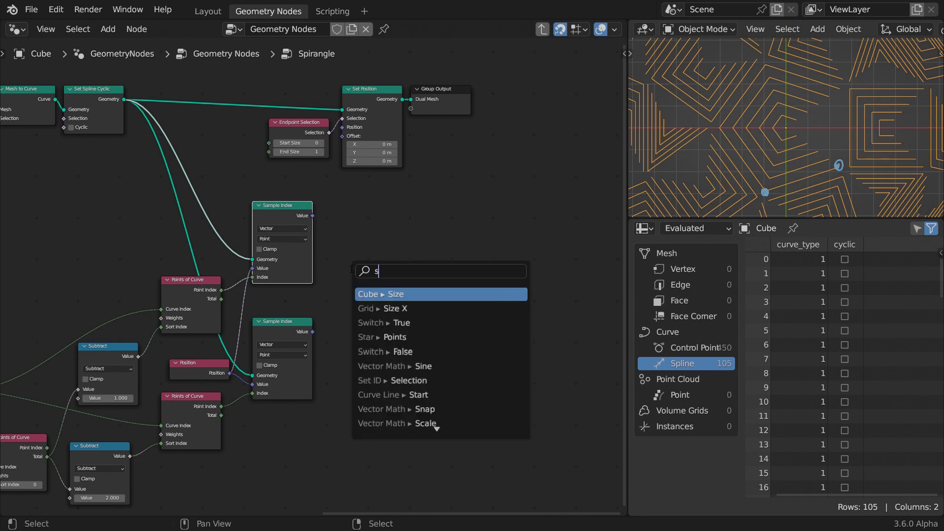
type("ubtrac")
key("Return")
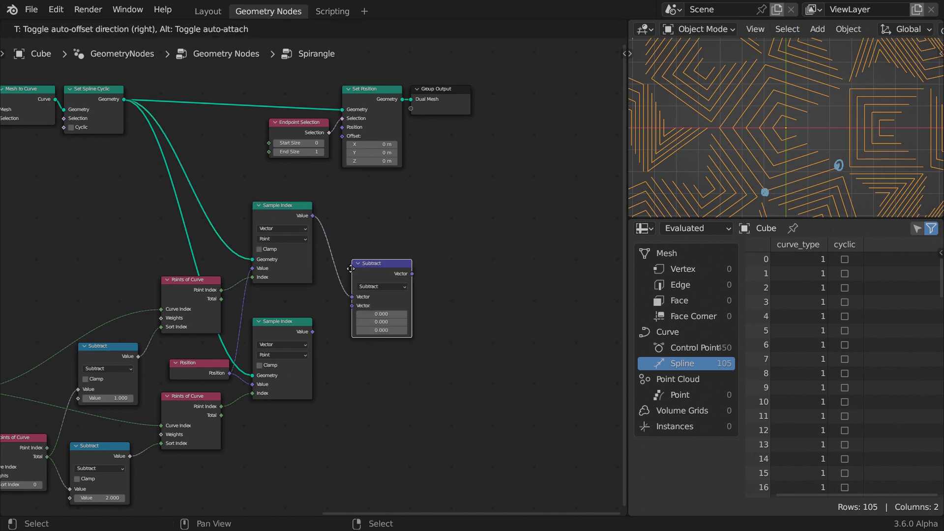
left_click(350, 269)
left_click_drag(312, 332, 352, 306)
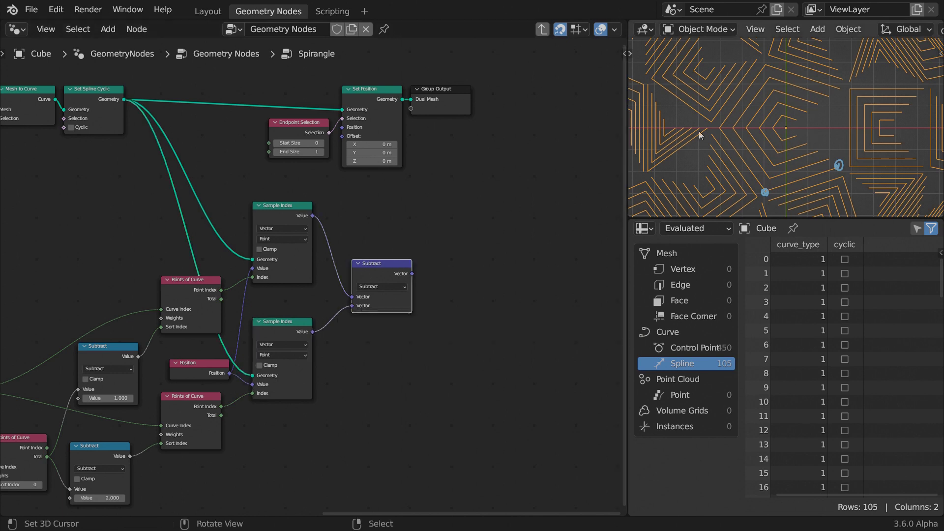
mouse_move(785, 127)
left_mouse_down()
mouse_move(839, 104)
mouse_move(826, 106)
mouse_move(821, 126)
left_mouse_up()
left_click_drag(765, 192, 824, 172)
Add a Vector Math Add combining the difference with the second-to-last position, routed toward Set Position
left_click_drag(412, 273, 441, 282)
type("add")
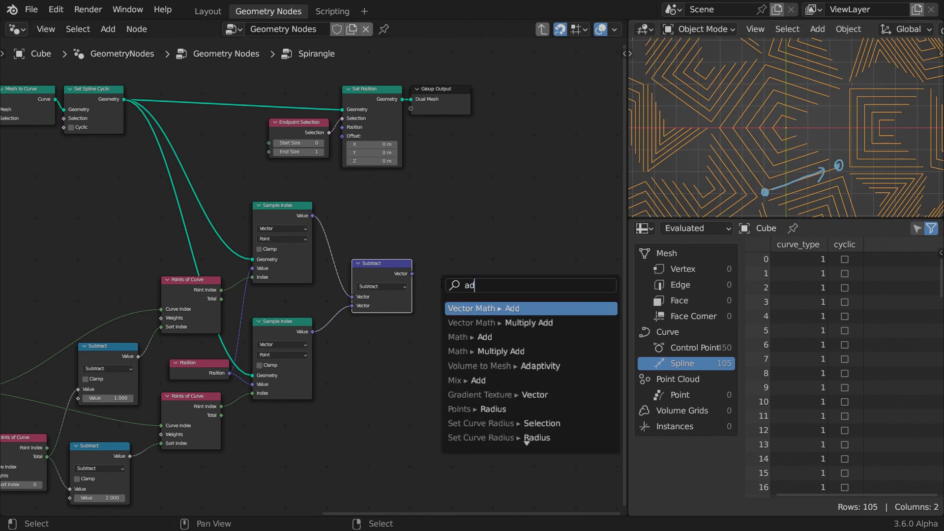
key("Return")
left_click(467, 314)
left_click_drag(313, 332, 435, 321)
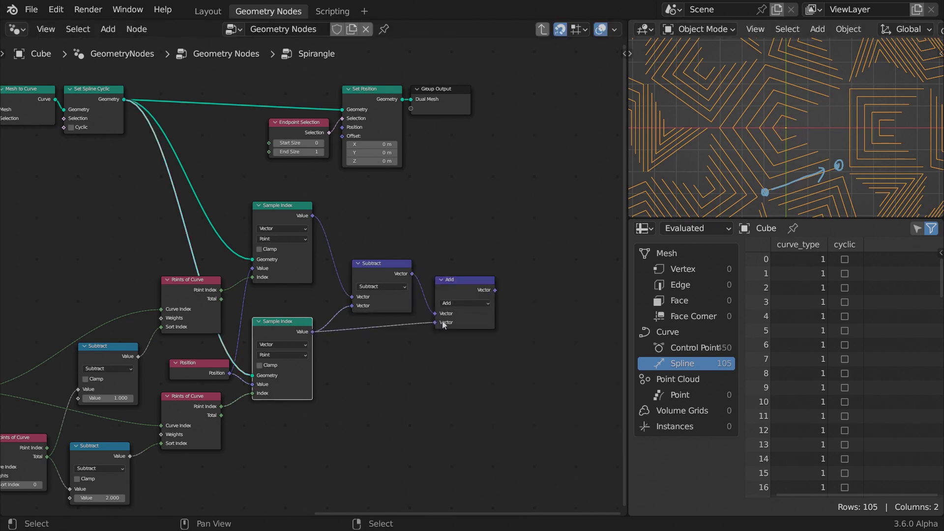
left_click_drag(494, 290, 579, 127)
Plug Add into Set Position's Position and insert a Vector Math Scale on the difference, kept at 1.000
left_click(370, 134, "shift")
left_click_drag(412, 273, 432, 260)
type("scal")
key("Return")
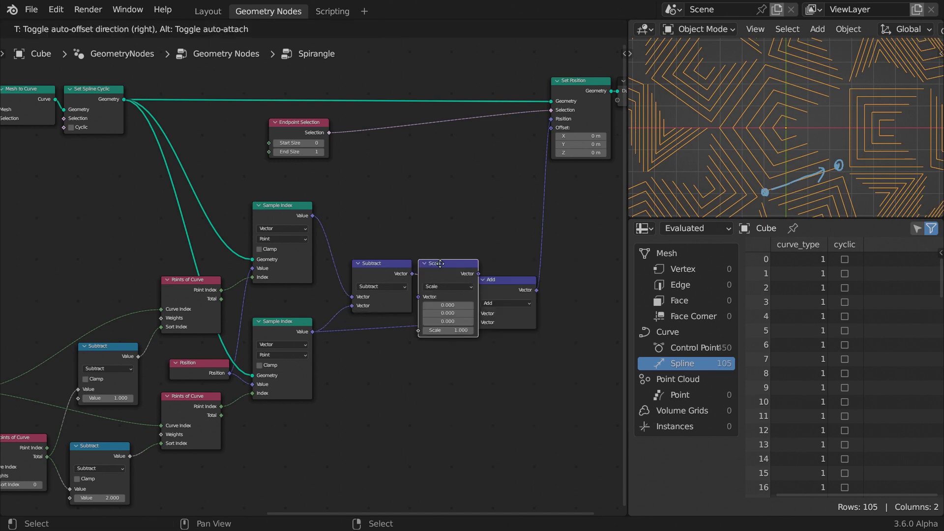
left_click(440, 264)
left_click_drag(459, 305, 376, 305, "shift")
key("Escape")
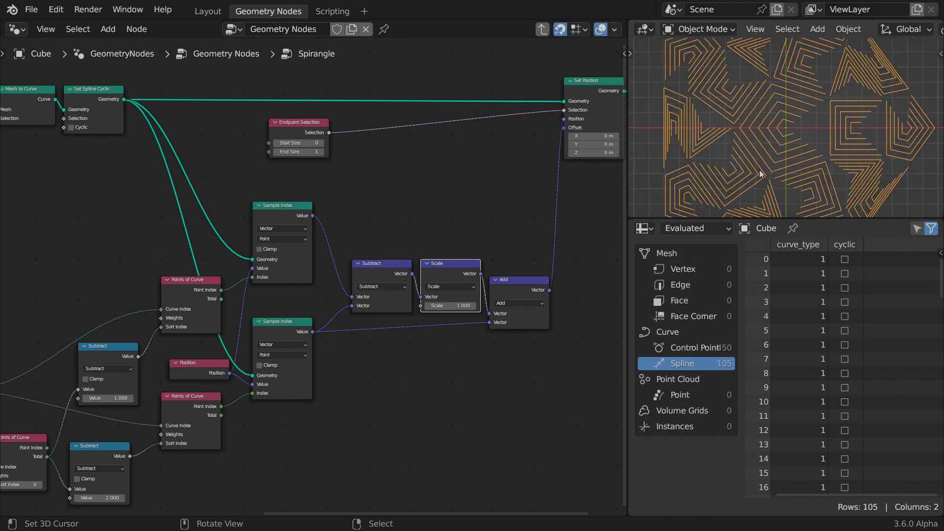
scroll(407, 312, "up", 1)
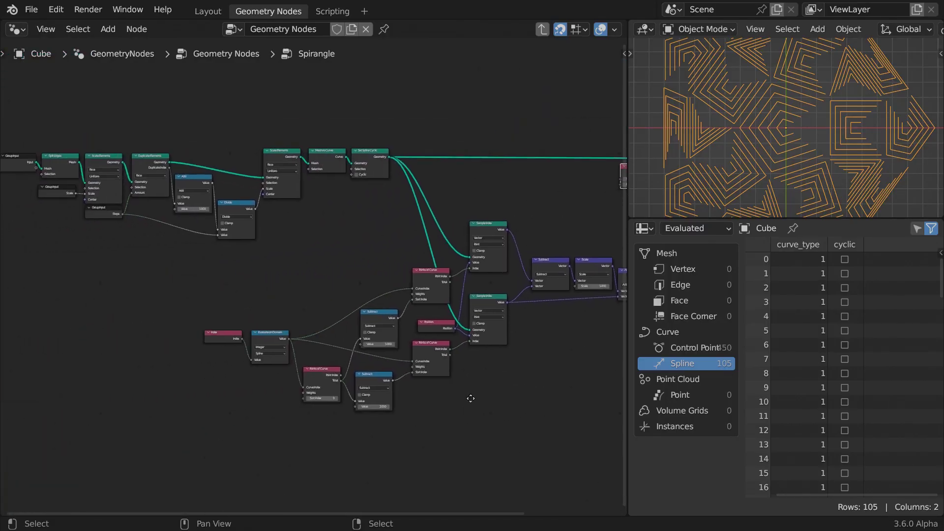
Add a Math Multiply node with a multiplier of 2 on the Value link
left_click_drag(225, 183, 241, 462)
key("Escape")
middle_click_drag(326, 450, 114, 371)
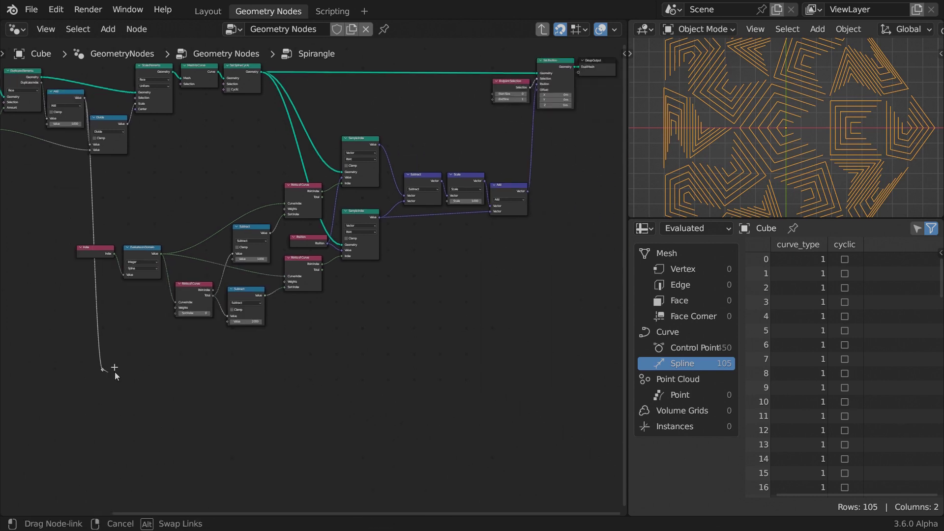
scroll(334, 369, "up", 3)
type("mult")
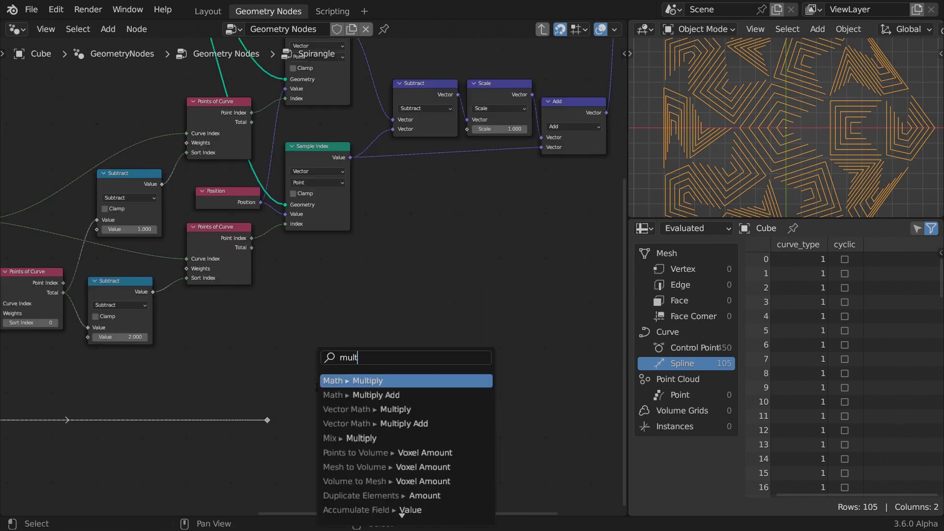
key("Return")
left_click(370, 382)
type("2")
key("Return")
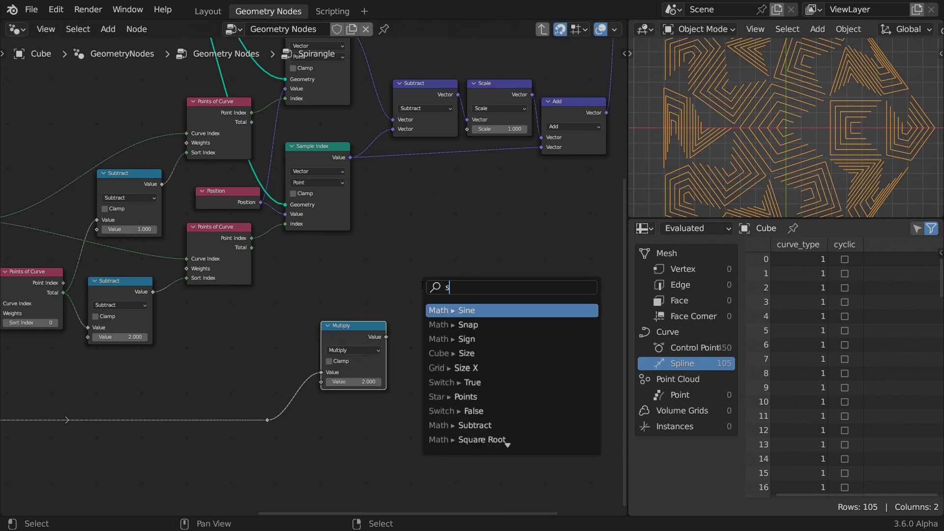
Chain a Math Subtract and then a Divide node after the Multiply
key("shift+a")
type("subt")
key("Return")
left_click(421, 286)
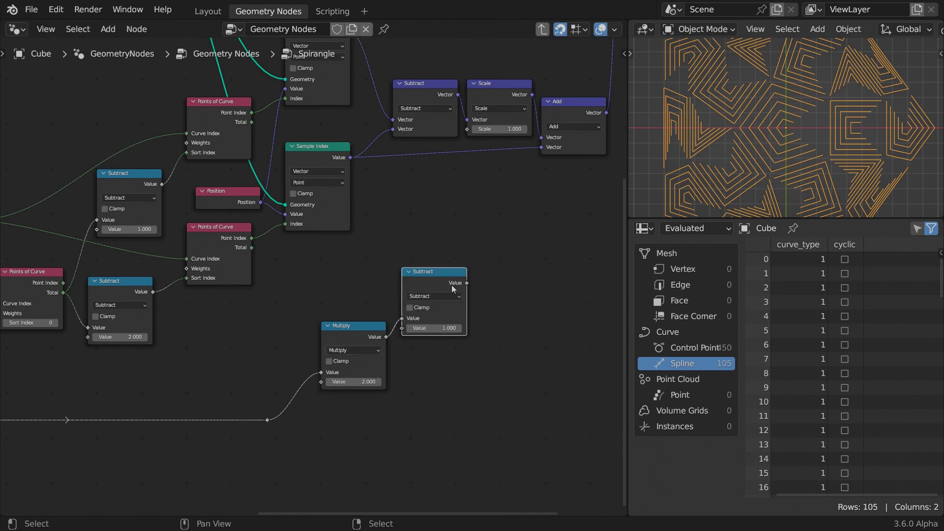
left_click_drag(466, 286, 480, 313)
type("divid")
key("Return")
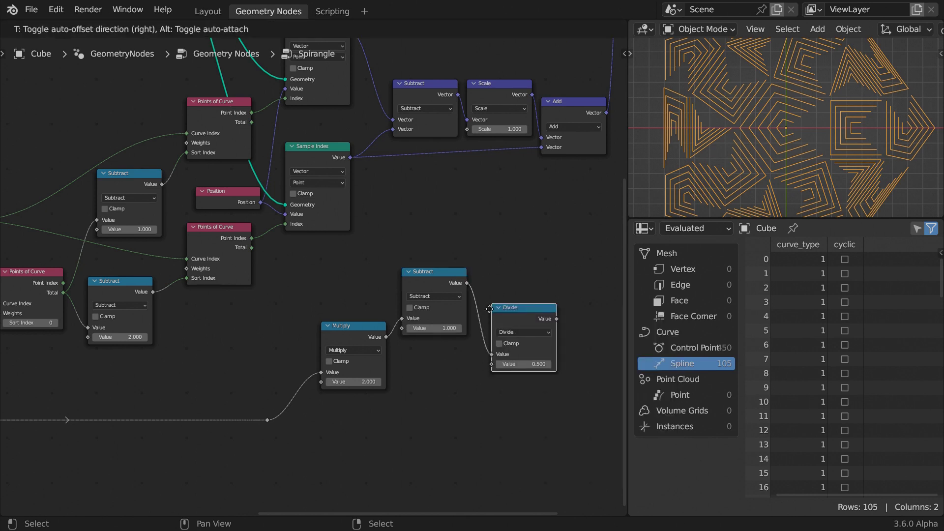
Divide by the Multiply result and feed Divide into Scale's scale, comparing with the link muted
left_click_drag(386, 337, 495, 364)
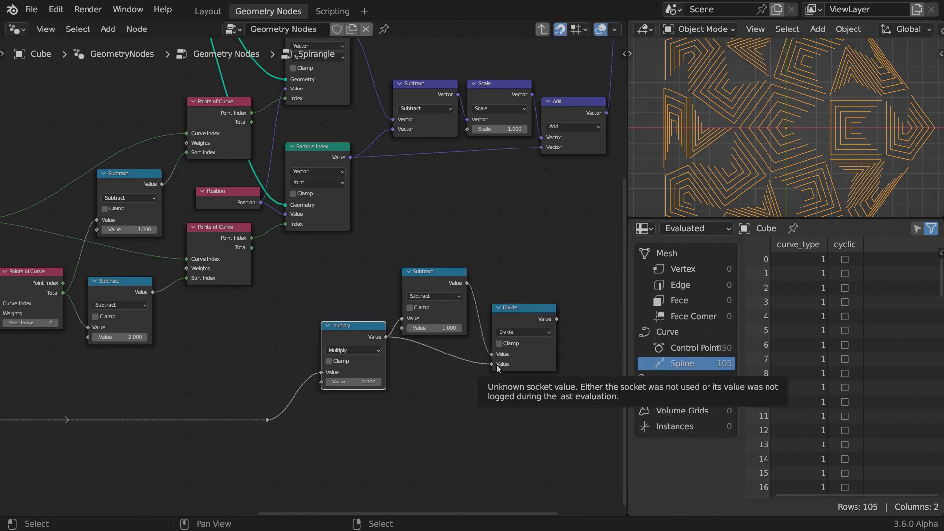
left_click_drag(556, 318, 467, 128)
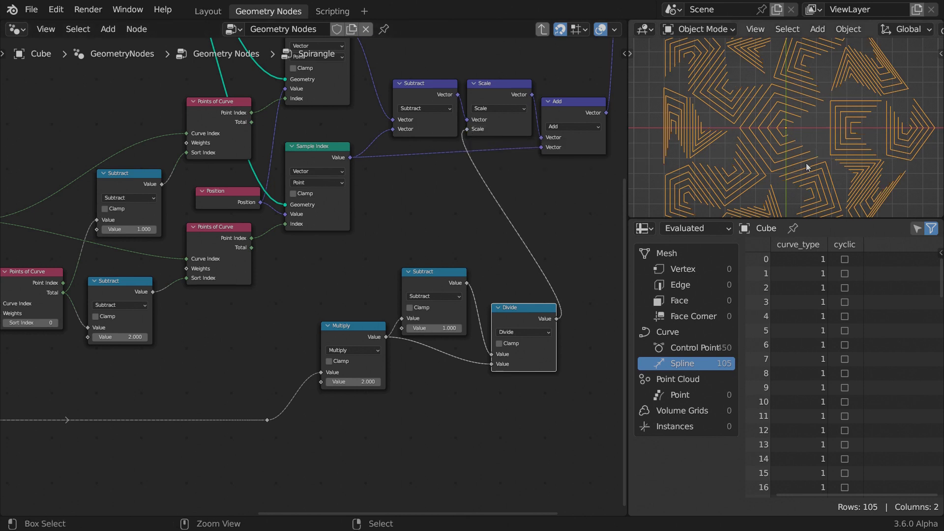
right_click_drag(519, 216, 469, 233, "ctrl+alt")
right_click_drag(537, 203, 448, 237, "ctrl+alt")
Inspect the reshaped spirals in the full-window 3D viewport
key("ctrl+space")
scroll(626, 296, "down", 2)
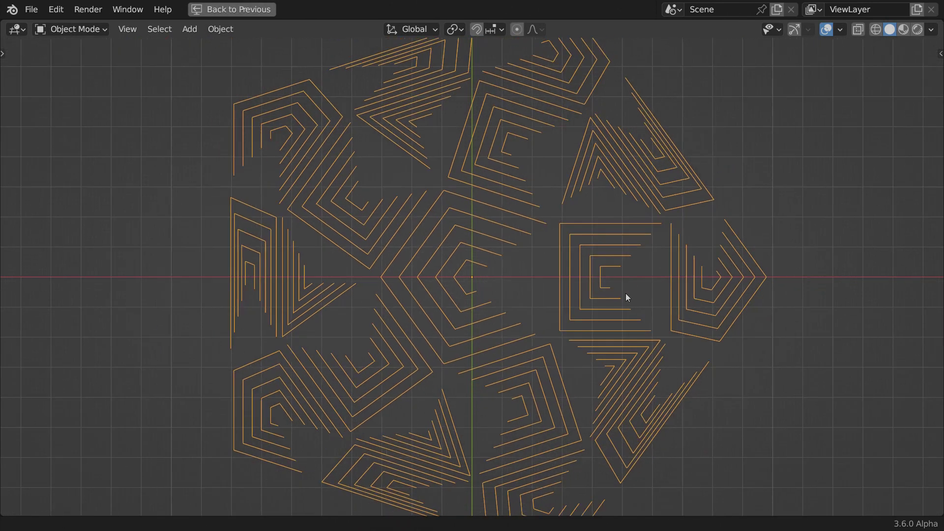
scroll(625, 293, "down", 2)
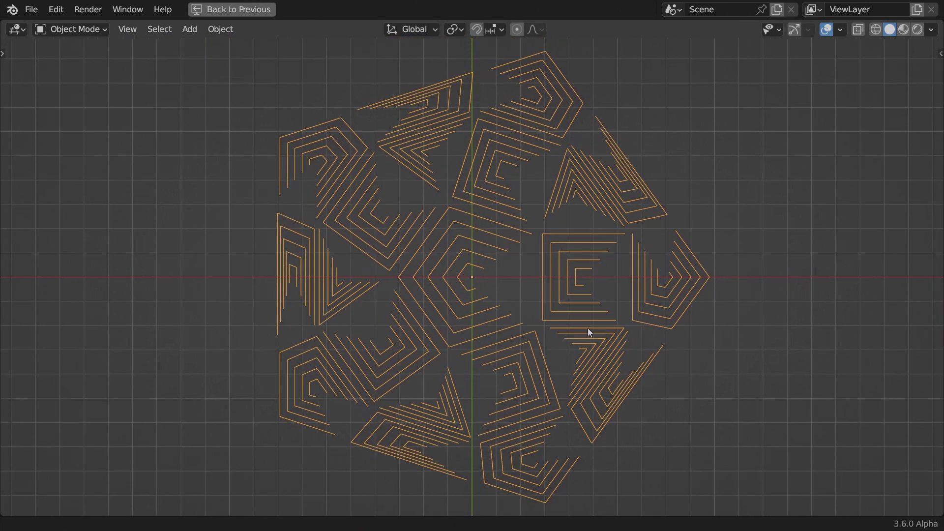
Restore the split layout and shift Group Output further right past Set Position
key("ctrl+space")
left_click_drag(408, 124, 591, 124)
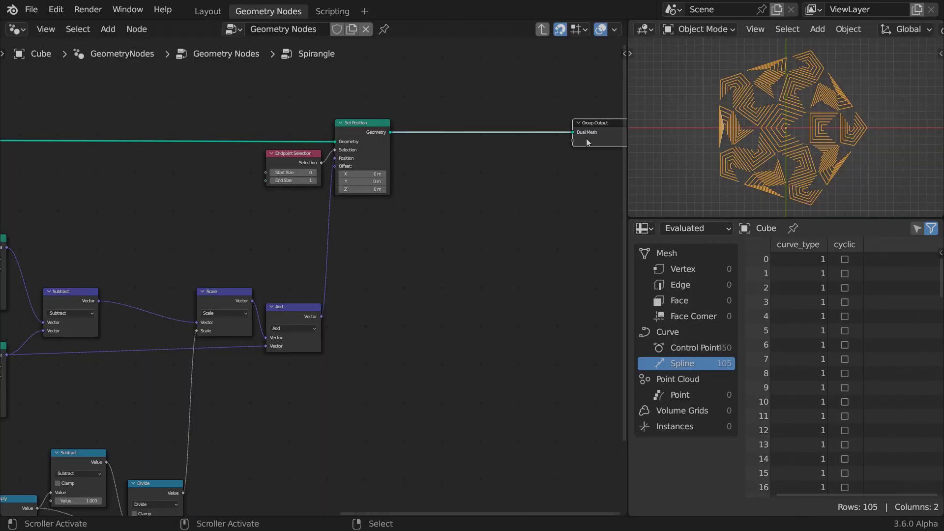
middle_click_drag(539, 278, 398, 284)
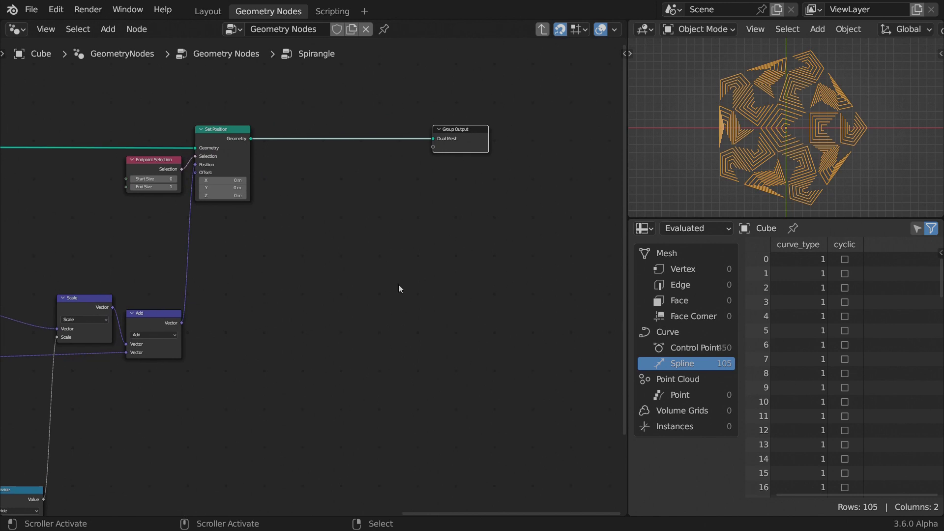
scroll(846, 134, "up", 5)
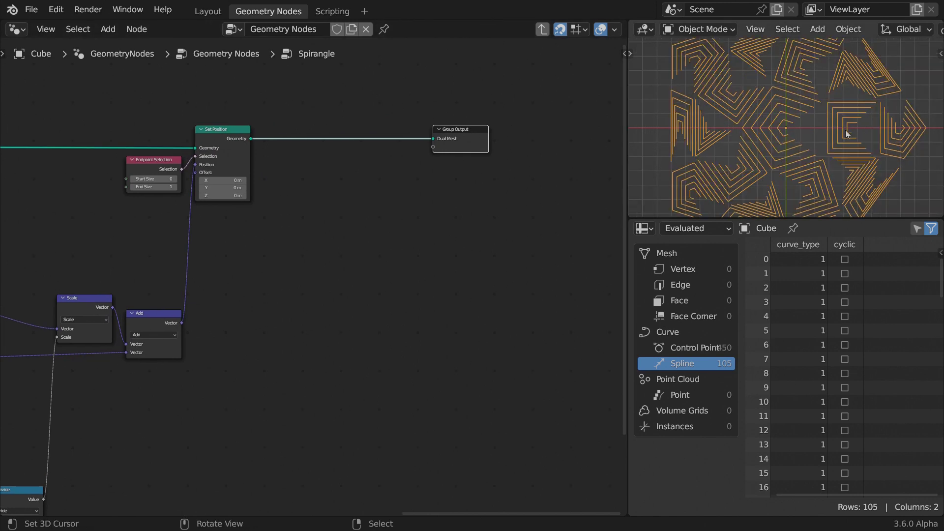
scroll(234, 160, "up", 1)
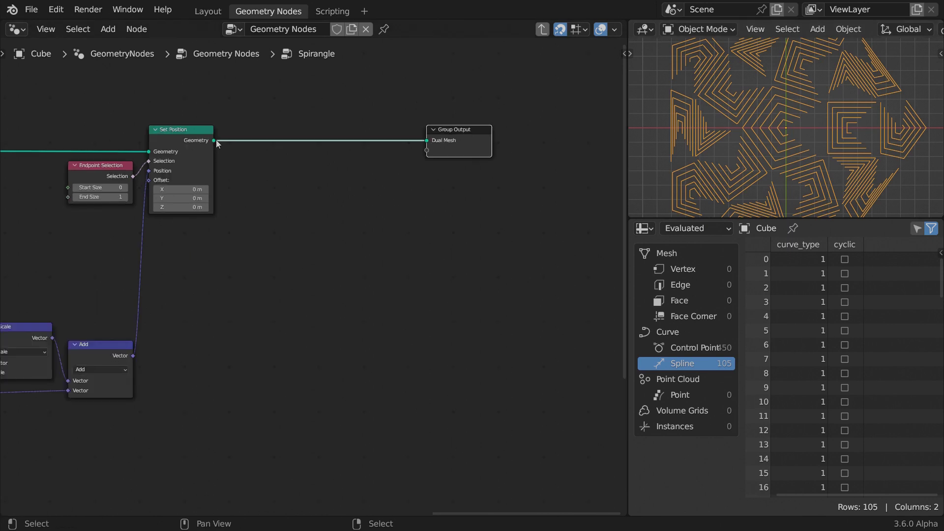
Add a Delete Geometry node after Set Position set to the Spline domain
left_click_drag(215, 140, 418, 102)
type("de")
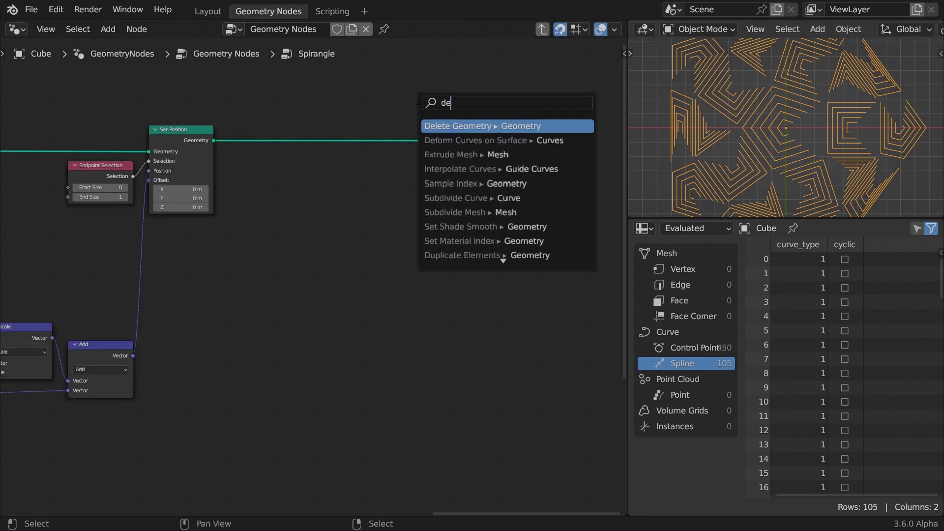
type("lete")
key("Return")
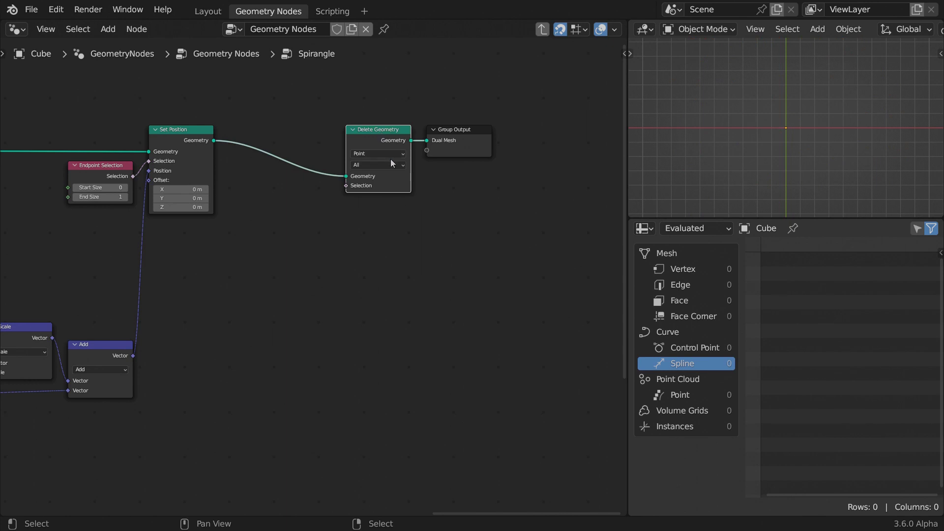
left_click(390, 153)
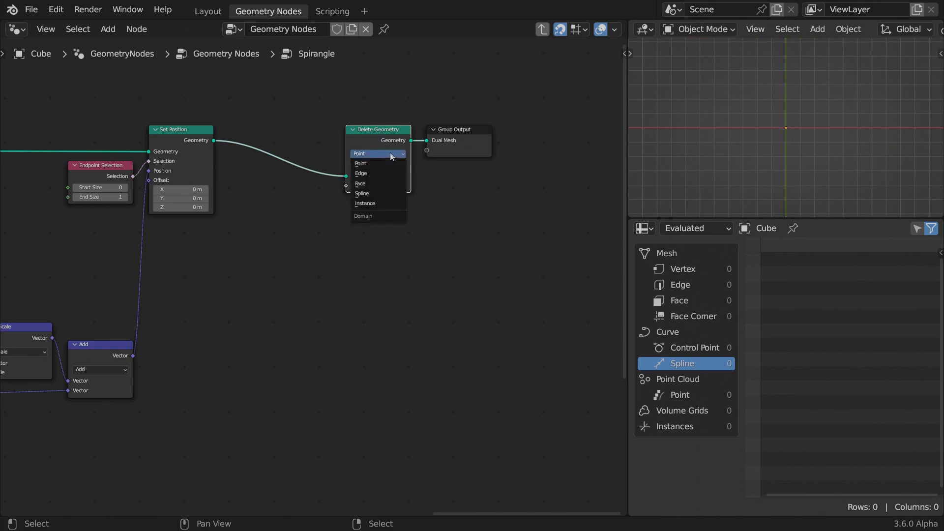
left_click(381, 193)
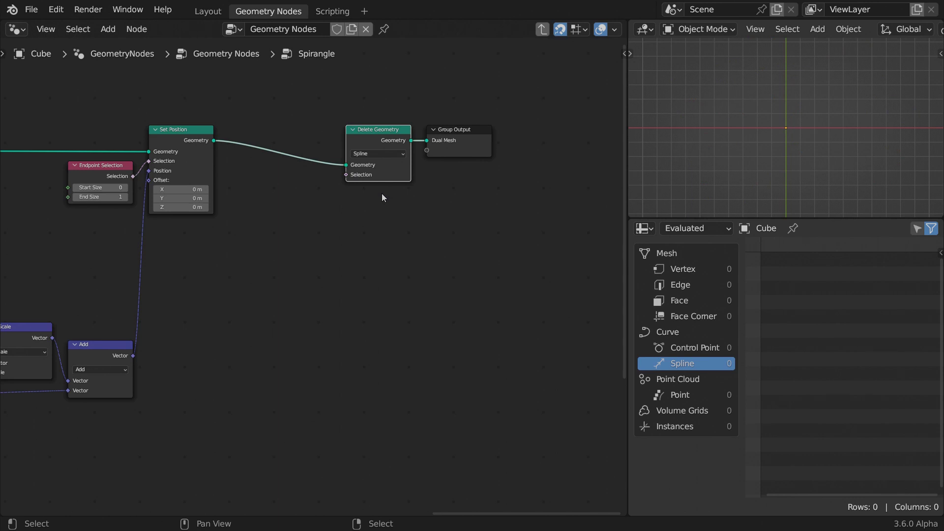
left_click(343, 184)
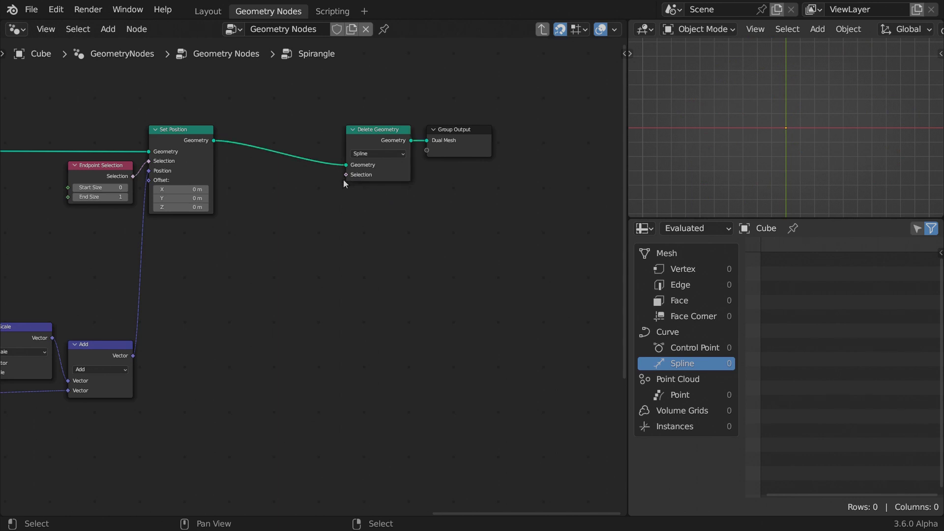
Drive the deletion Selection with Index modulo the group's Steps input
left_click_drag(345, 176, 277, 244)
type("index")
key("Return")
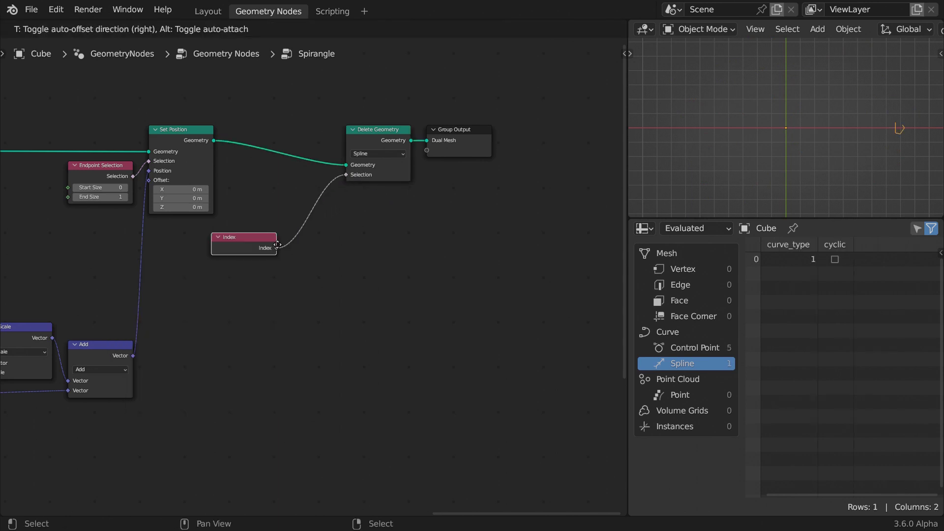
left_click(278, 244)
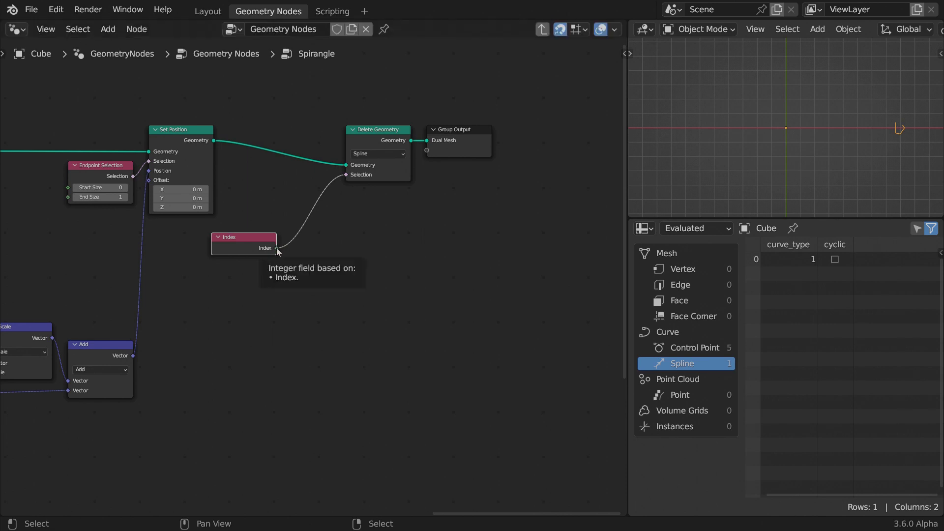
left_click_drag(277, 249, 291, 242)
type("modulo")
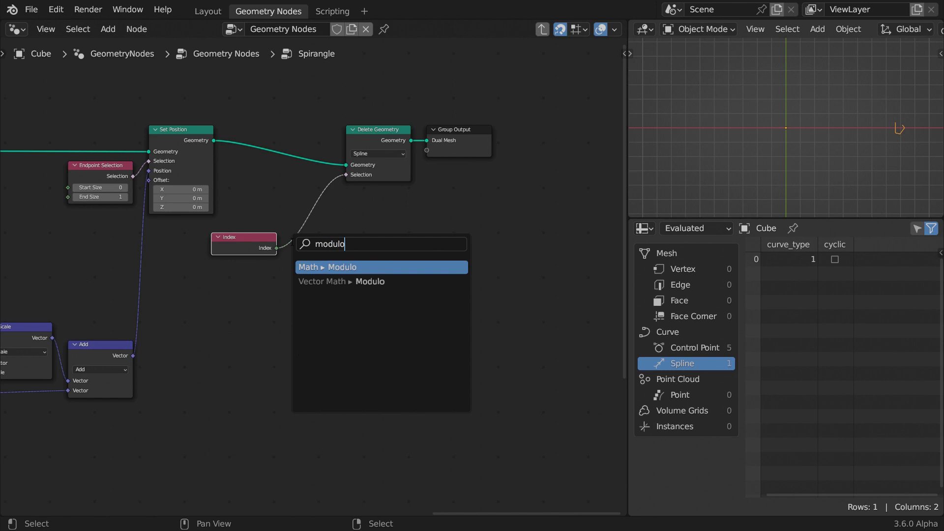
key("Return")
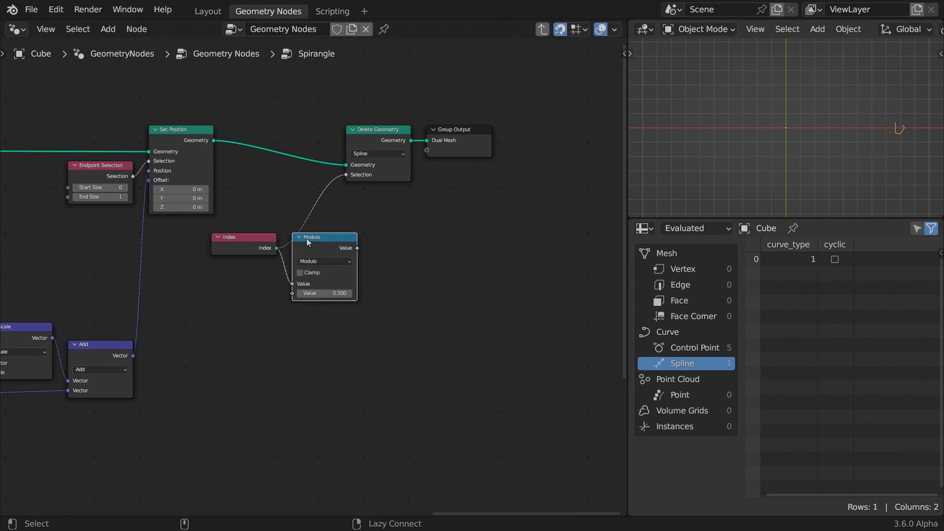
left_click(292, 241)
left_click_drag(292, 293, 275, 304)
type("step")
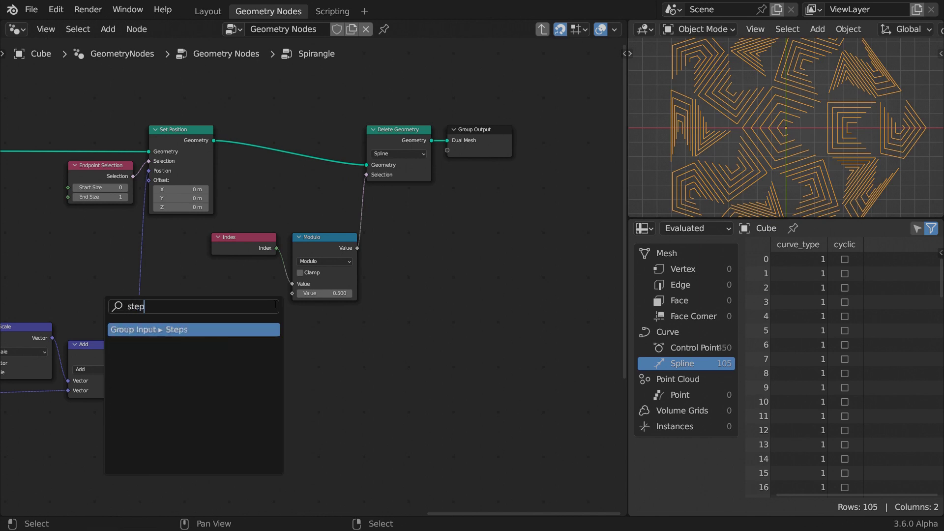
key("Return")
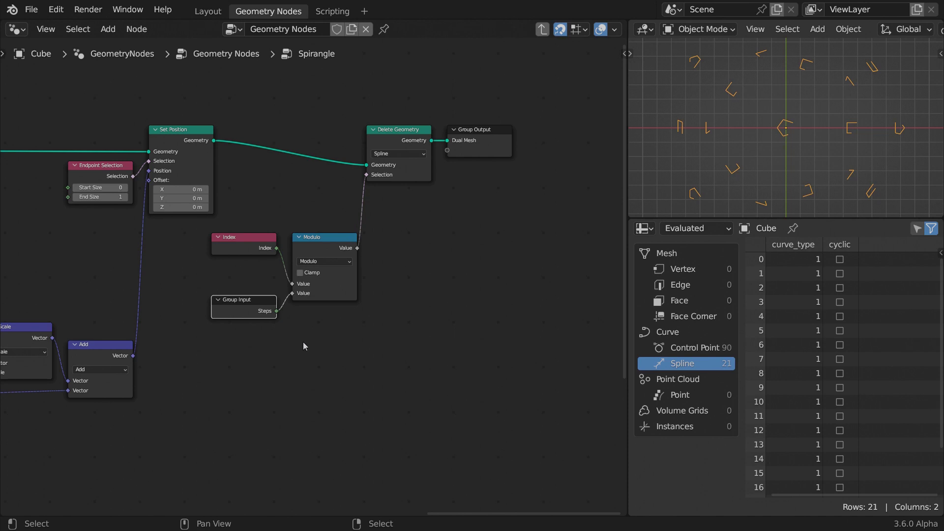
Move Group Output further right to make room after Delete Geometry
left_click_drag(466, 136, 601, 137)
middle_click_drag(542, 231, 280, 258)
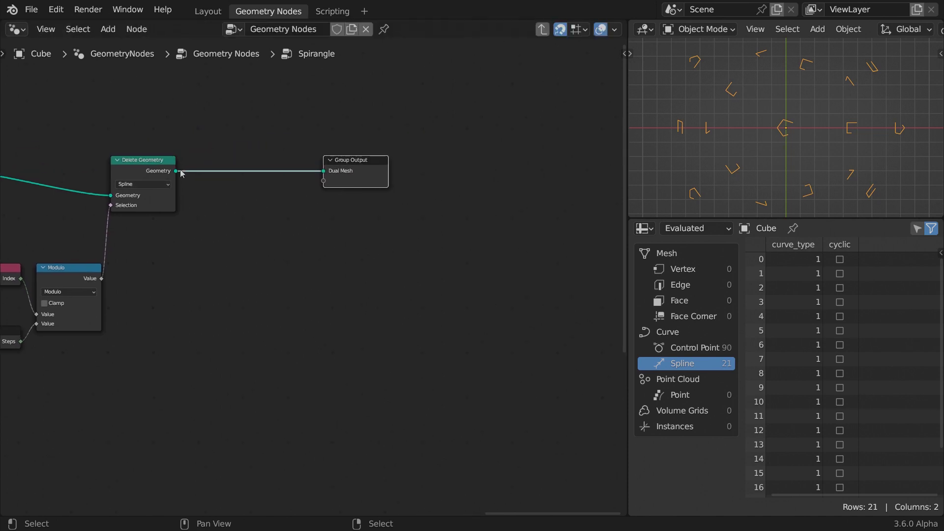
left_click_drag(178, 171, 214, 162)
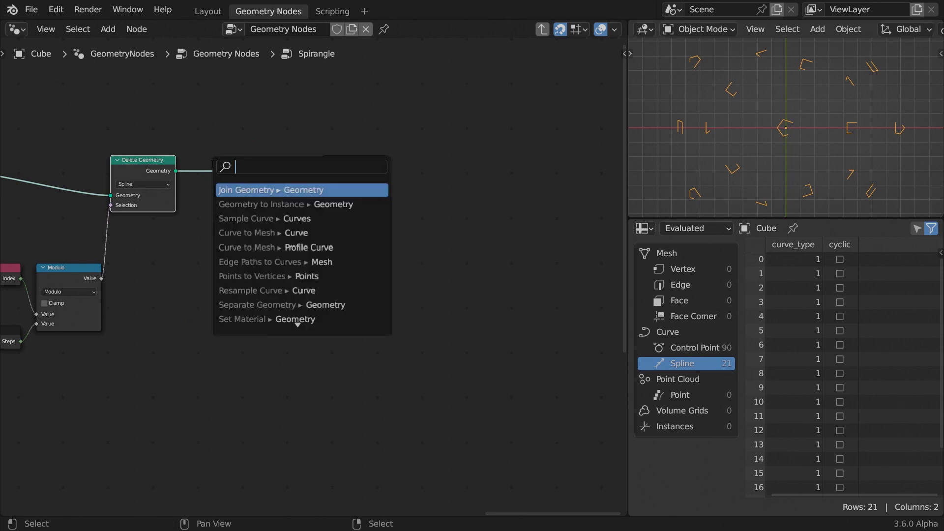
Add a Resample Curve node after Delete Geometry
type("resample")
key("Return")
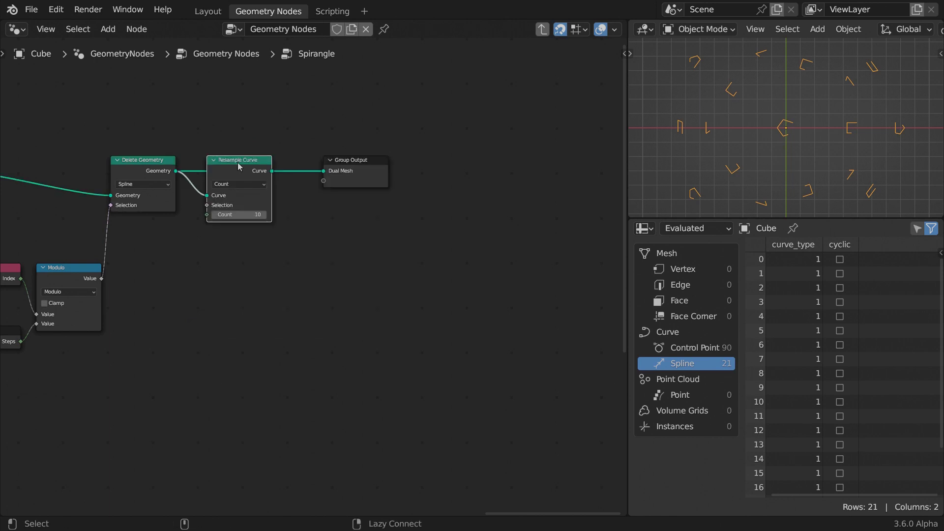
left_click(252, 160)
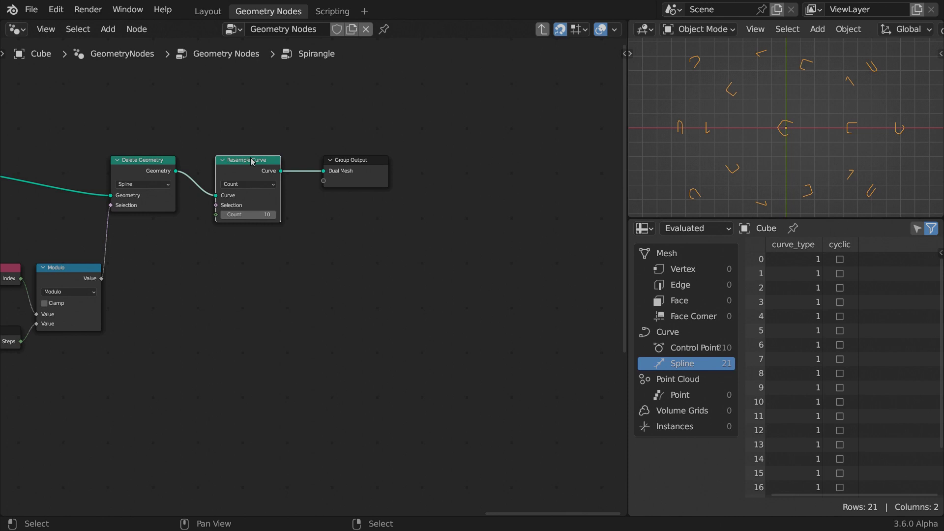
middle_click_drag(196, 282, 379, 205)
Set Resample Curve's Count to Points of Curve Total multiplied by Steps
left_click_drag(407, 132, 356, 197)
type("po")
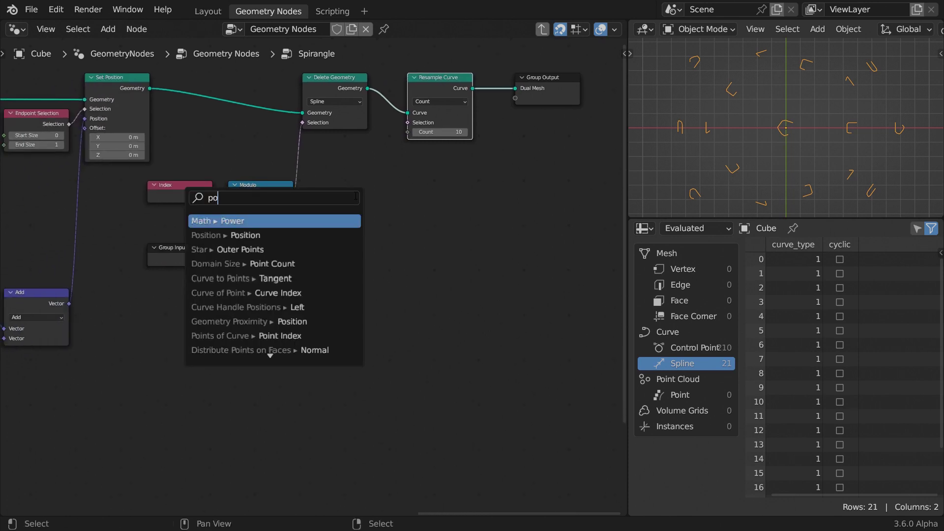
type("ints of cur")
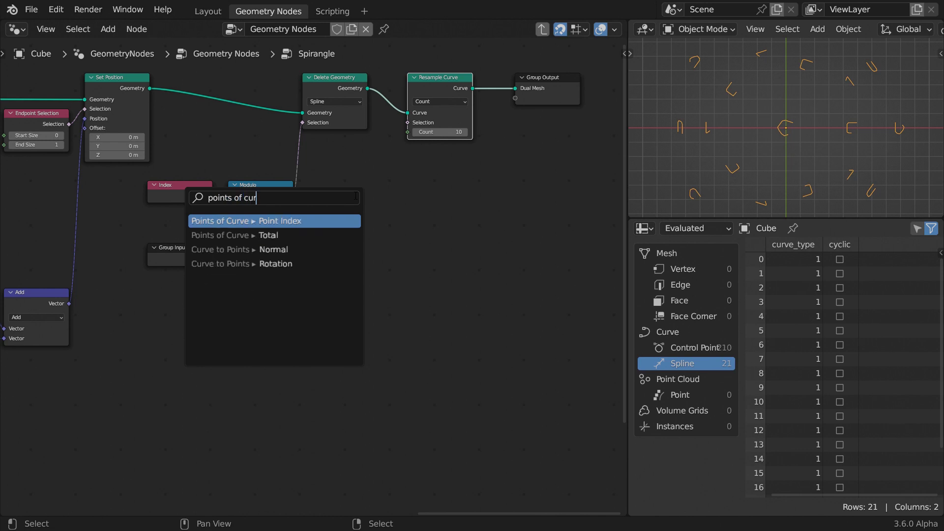
key("Down")
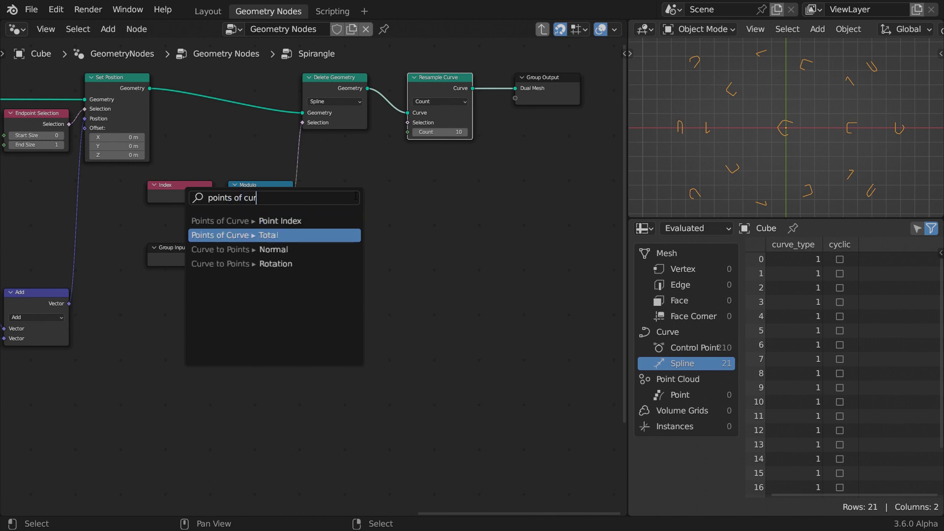
key("Return")
left_click_drag(374, 205, 371, 270)
type("multi")
key("Return")
type("steps")
key("Return")
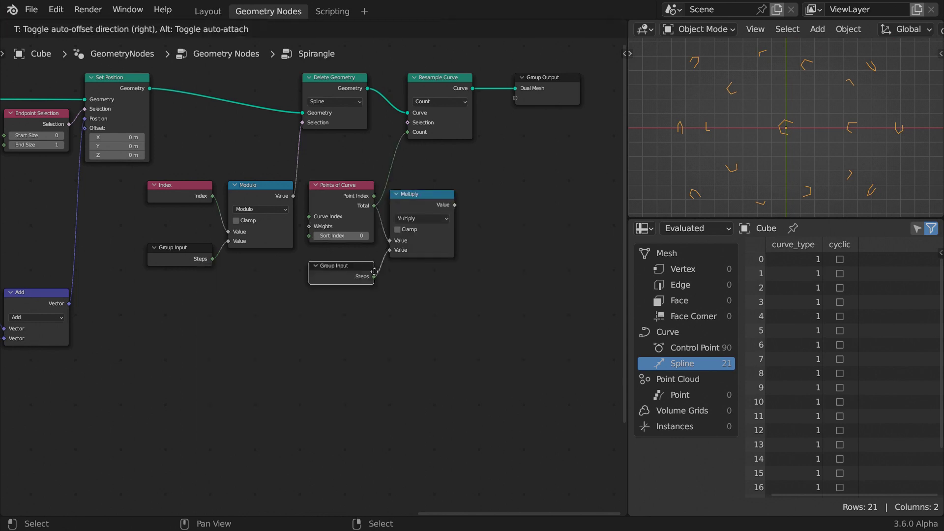
left_click_drag(455, 204, 411, 136)
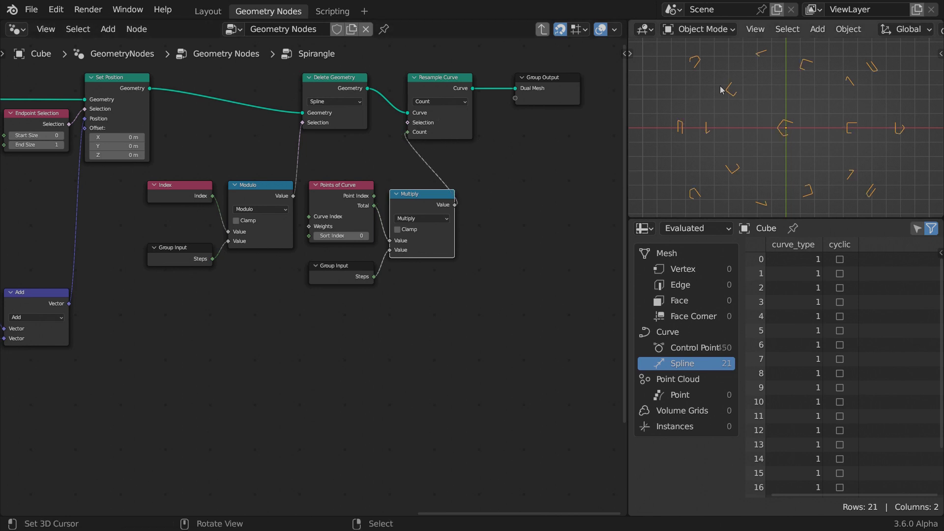
left_click_drag(149, 88, 515, 89)
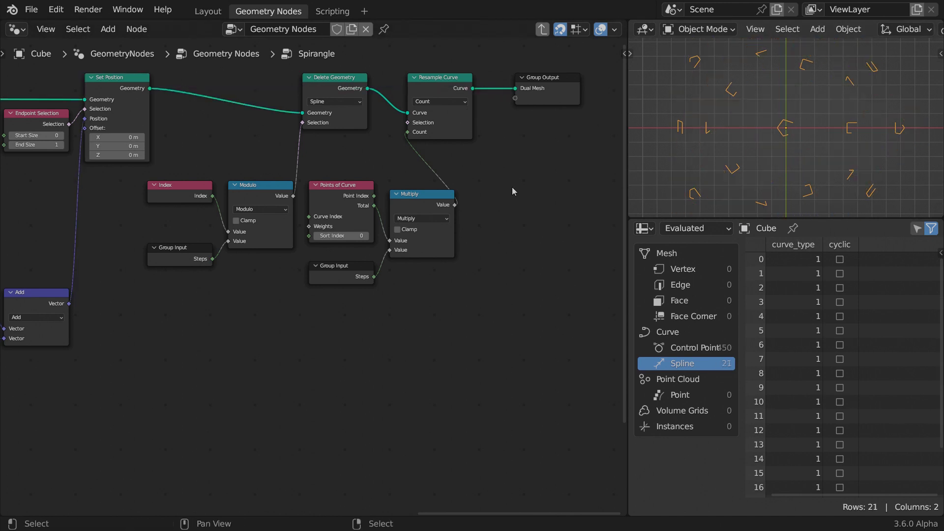
Raise the middle nodes and add a Set Position after Resample Curve
scroll(512, 191, "down", 2)
left_click_drag(427, 318, 240, 113)
key("g")
key("y")
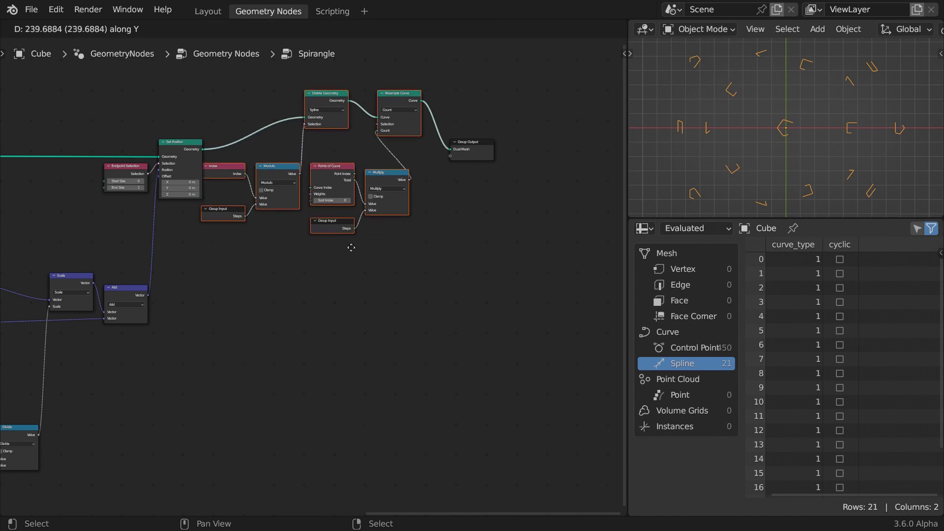
left_click(354, 165)
scroll(390, 275, "up", 2)
left_click_drag(410, 72, 508, 238)
left_click(451, 213)
Add a Vector-type Sample Index fed by the earlier geometry
left_click_drag(114, 279, 315, 340)
type("sample in")
key("Return")
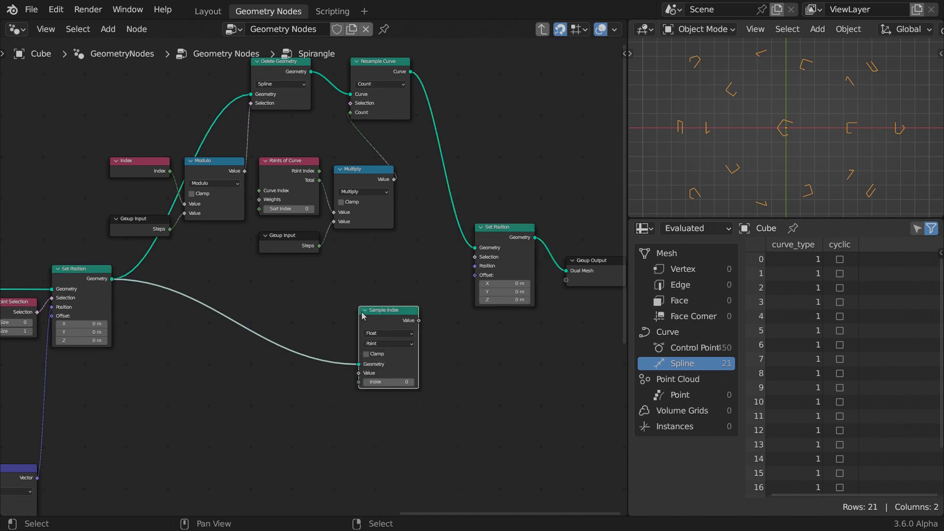
left_click(393, 334)
left_click(394, 335)
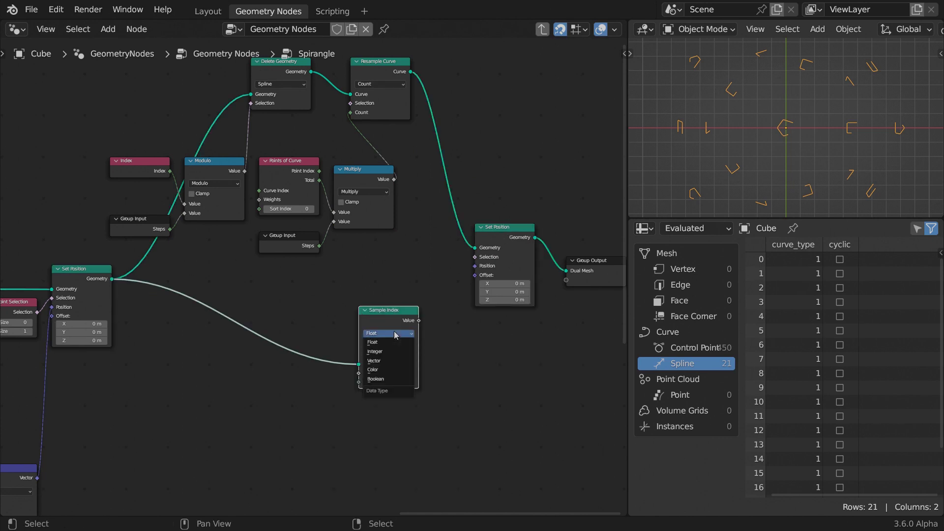
left_click(388, 357)
Give Sample Index Position and Index inputs and feed its result into Set Position's Position
left_click_drag(358, 373, 331, 383)
type("pos")
key("Return")
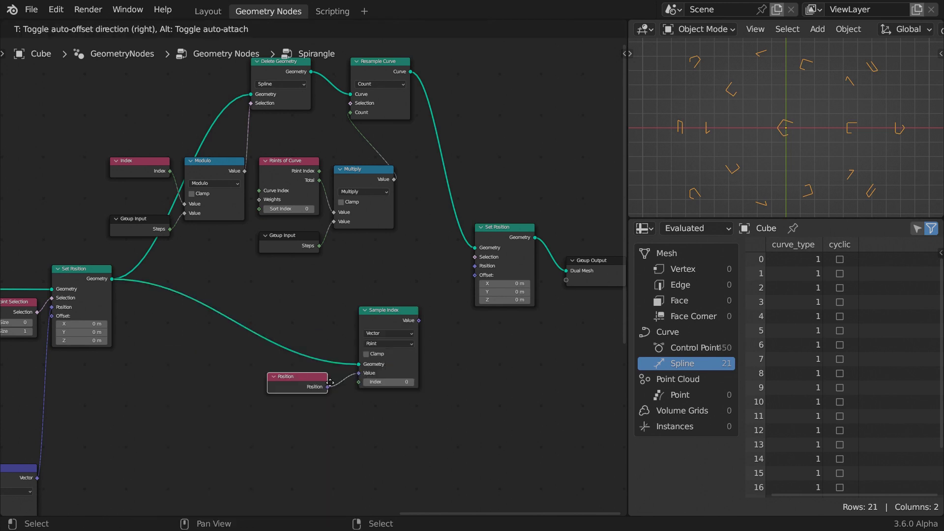
left_click(330, 382)
left_click_drag(359, 382, 327, 411)
type("index")
key("Return")
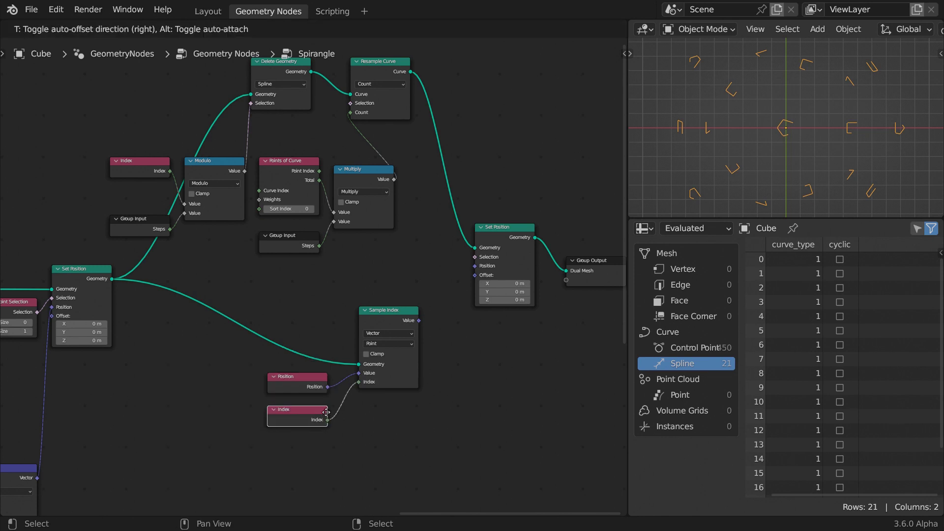
left_click(326, 412)
left_click_drag(418, 320, 477, 270)
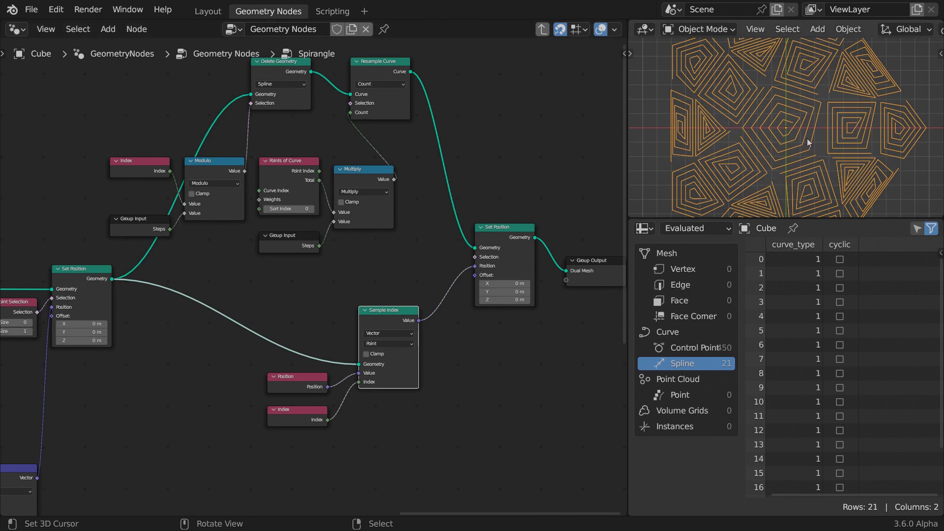
Insert a Reverse Curve node between Set Position and the Sample Index geometry
scroll(807, 137, "up", 1)
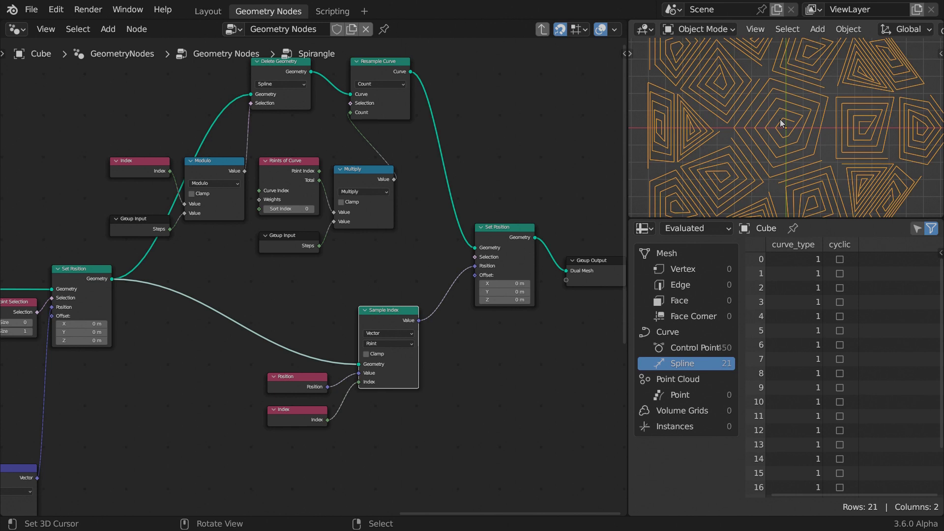
left_click_drag(112, 278, 167, 311)
type("reverse")
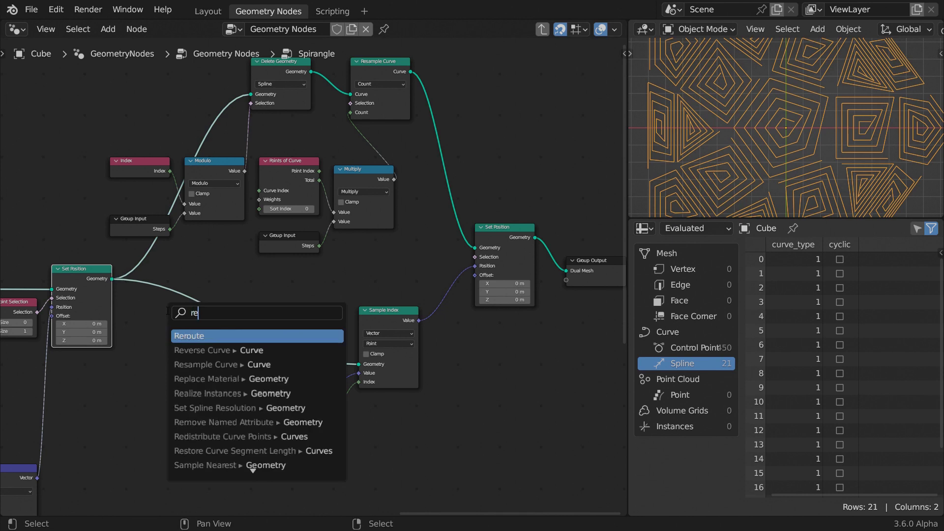
key("Return")
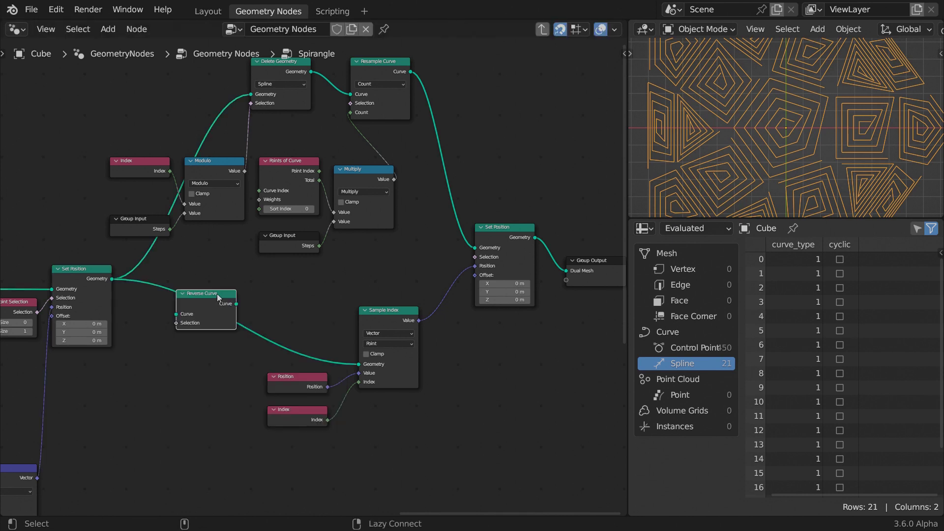
left_click(222, 290)
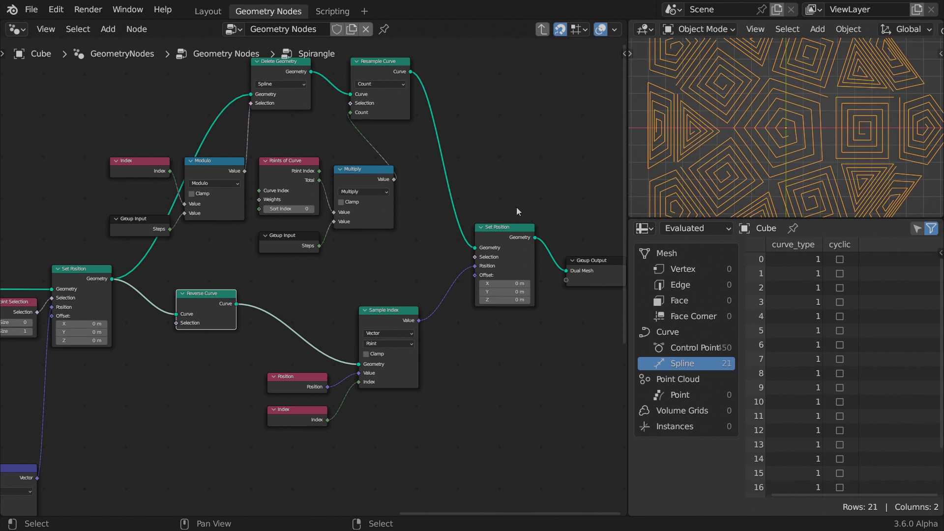
Check the clean inward spirals in the full-window viewport, then restore the layout
key("ctrl+space")
scroll(657, 232, "down", 4)
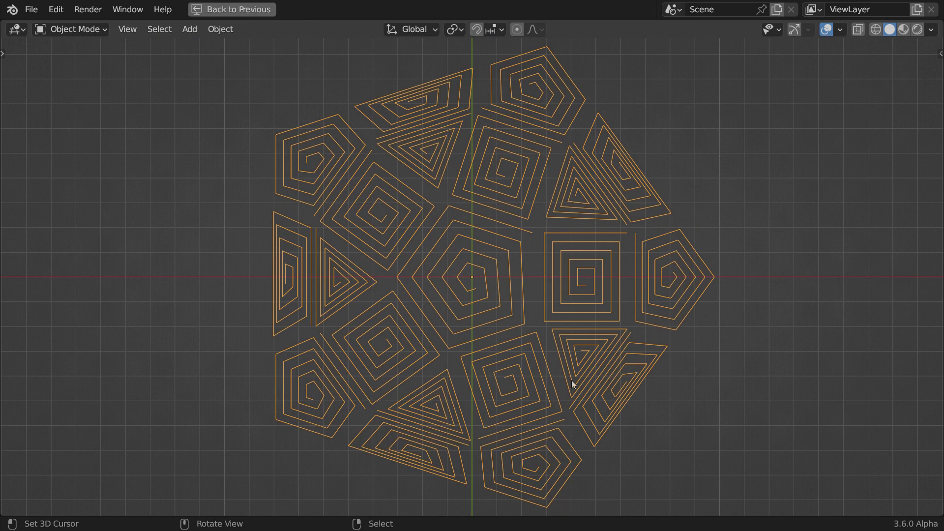
key("ctrl+space")
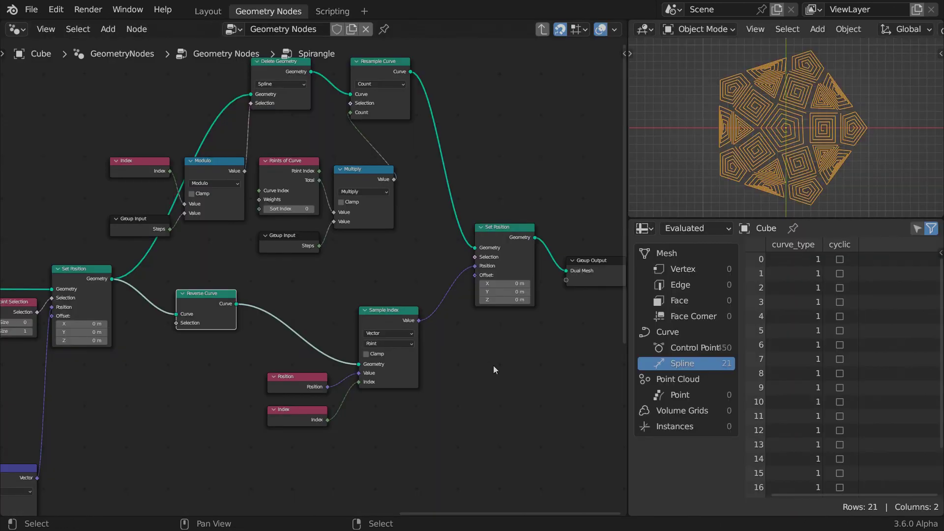
In the main tree, give the Spirangle node Steps 6 (down to 1 first) and Scale 1.000
key("Tab")
key("Home")
left_click(426, 347)
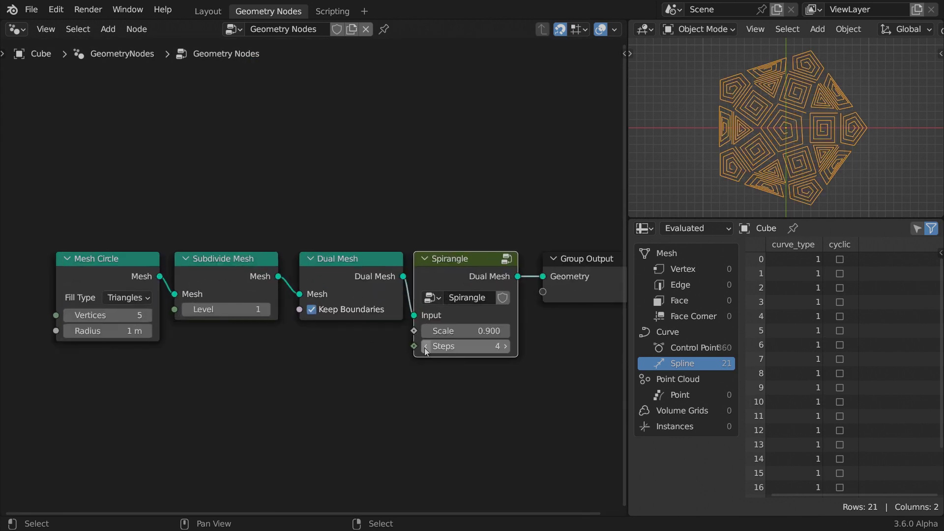
left_click(426, 347)
left_click(425, 346)
left_click(425, 346)
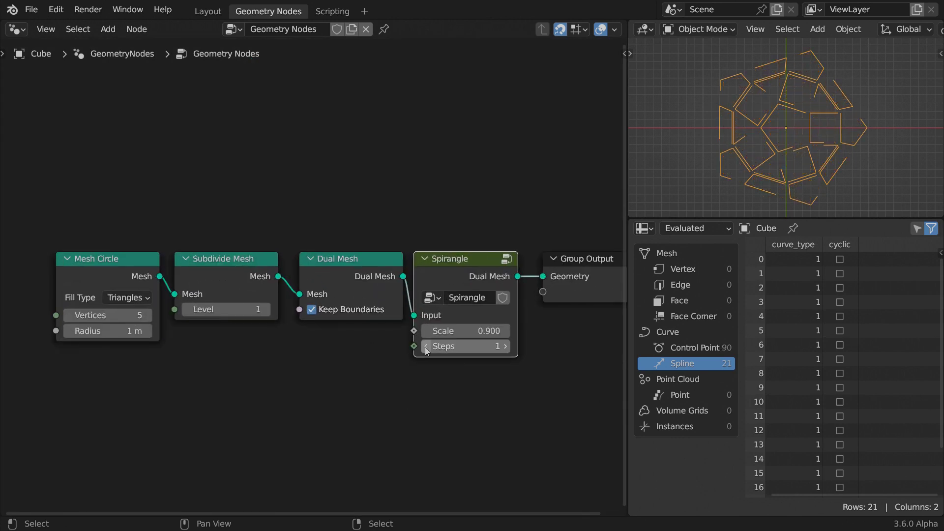
left_click(505, 346)
left_click(505, 346)
left_click(505, 347)
left_click(505, 347)
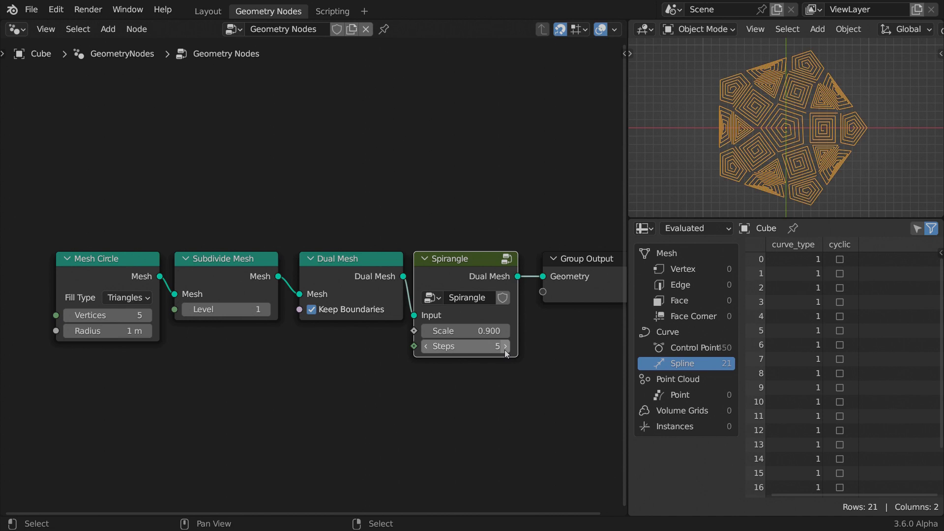
left_click(505, 346)
mouse_move(487, 331)
left_mouse_down("shift")
mouse_move(442, 331)
mouse_move(485, 331)
left_mouse_up("shift")
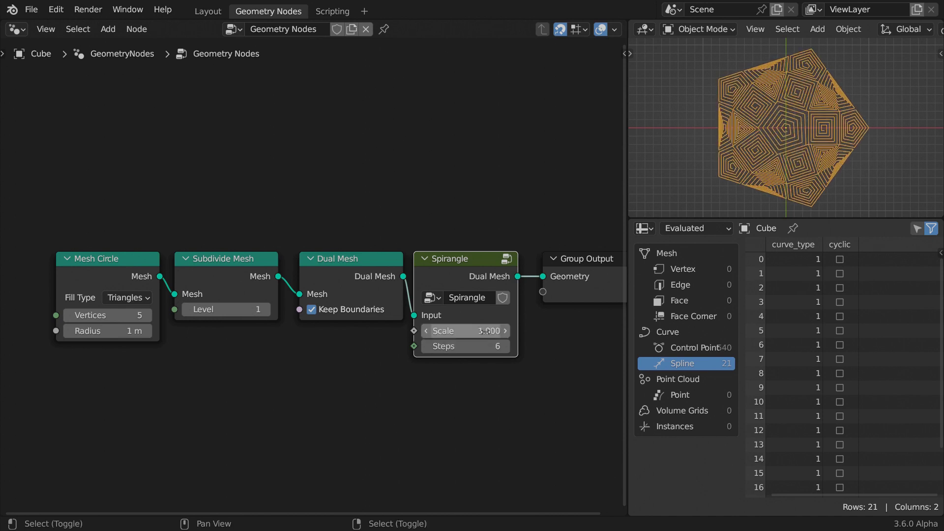
left_click(68, 317)
left_click(67, 317)
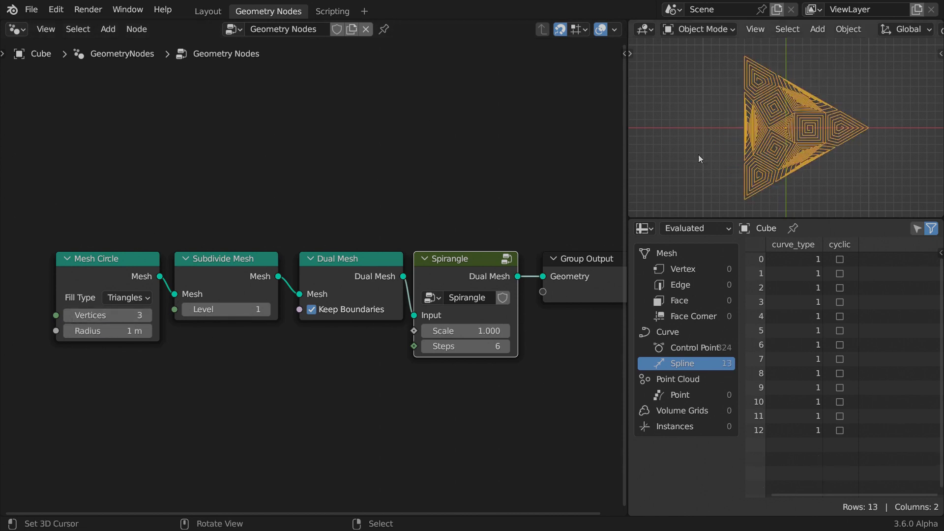
scroll(700, 161, "up", 3)
left_click(147, 316)
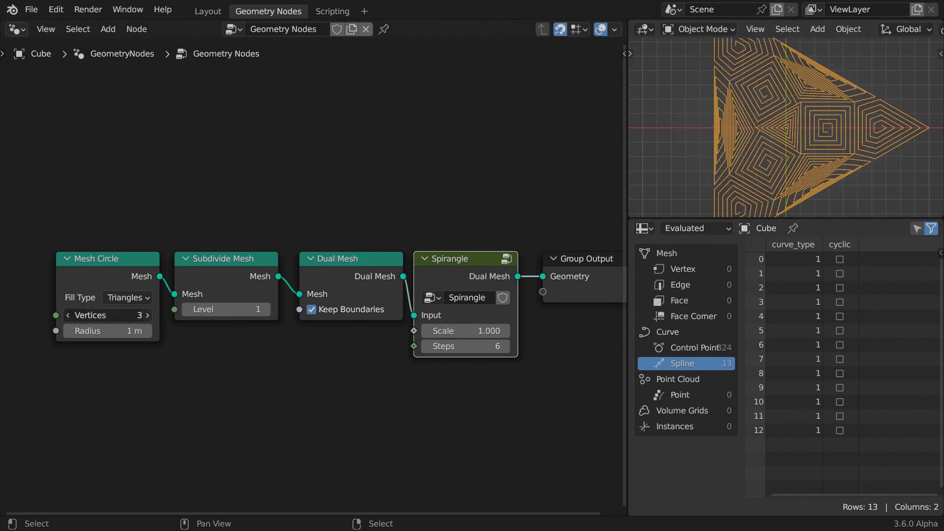
left_click(148, 316)
left_click(149, 315)
left_click(149, 315)
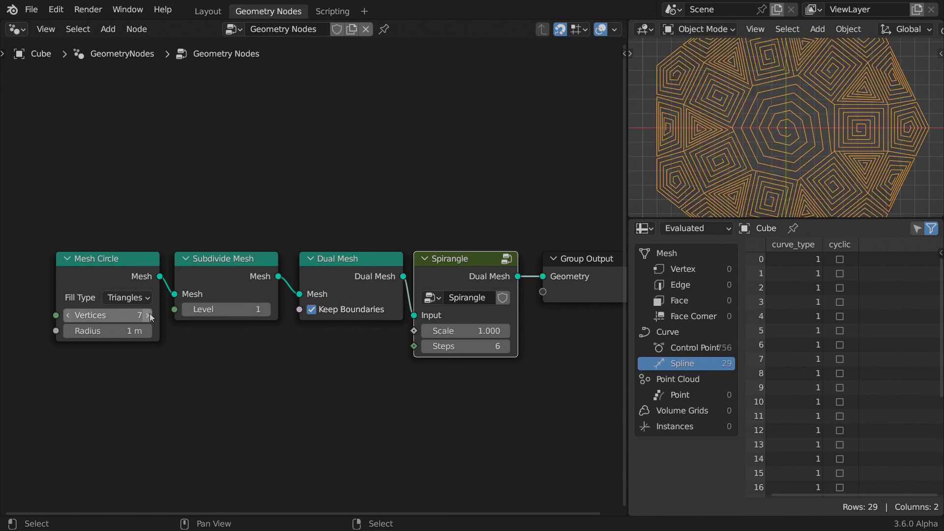
left_click(67, 315)
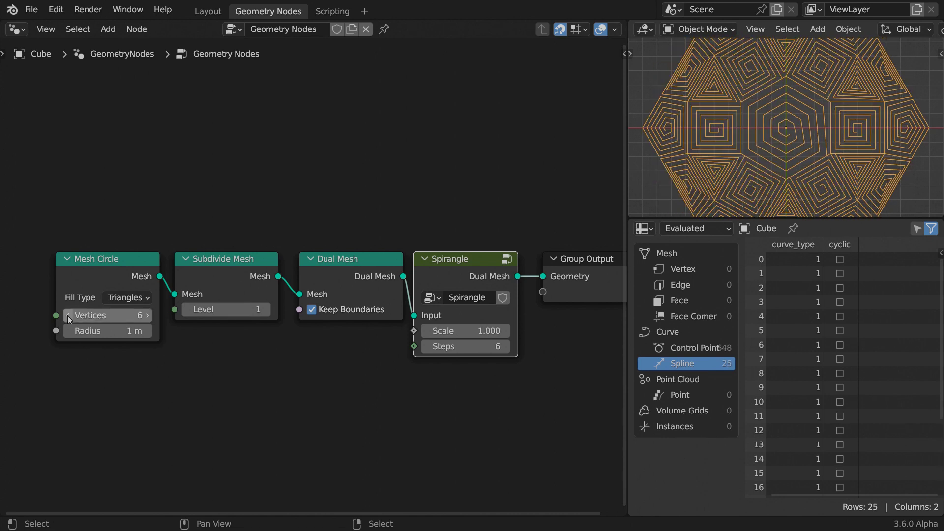
left_click(269, 309)
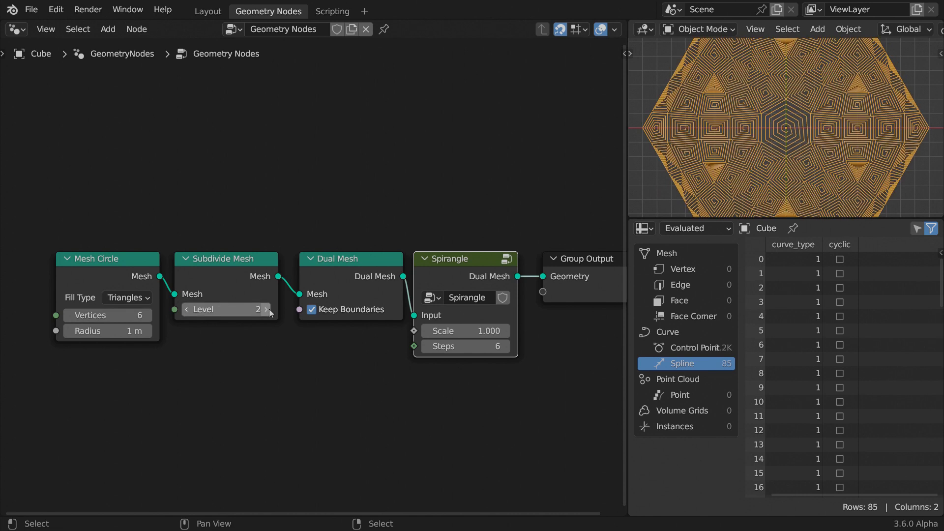
left_click(270, 308)
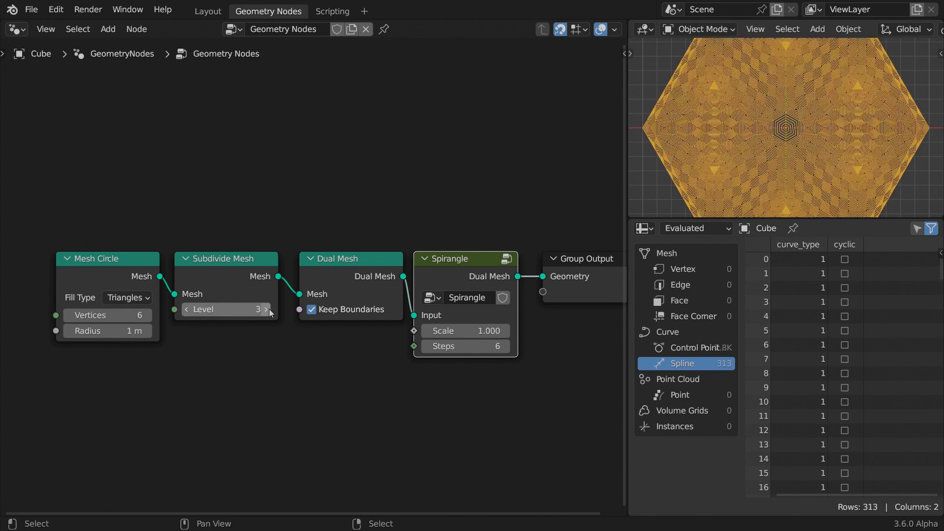
left_click(188, 312)
left_click(187, 312)
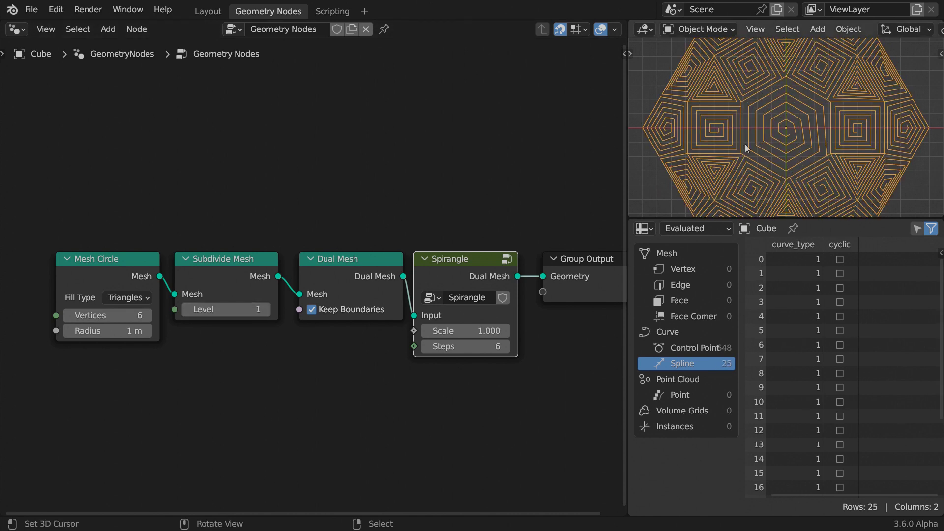
key("ctrl+space")
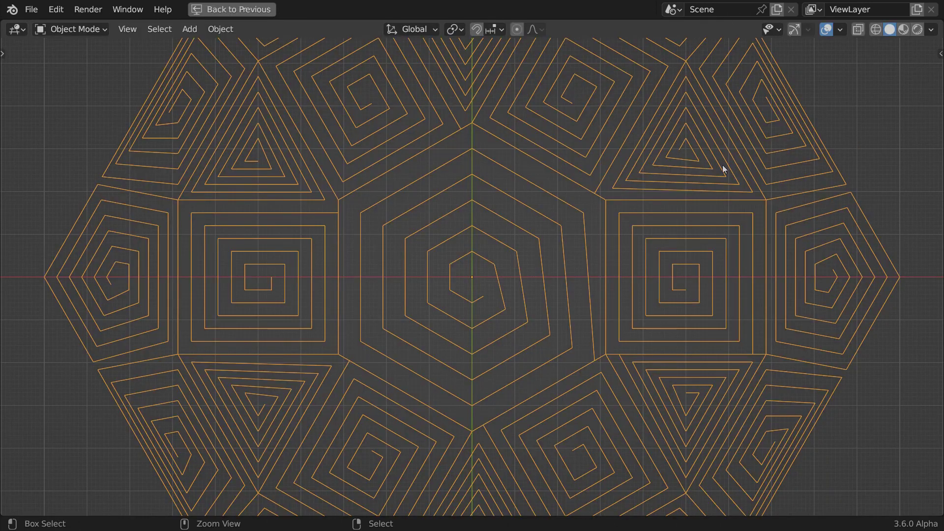
key("ctrl+space")
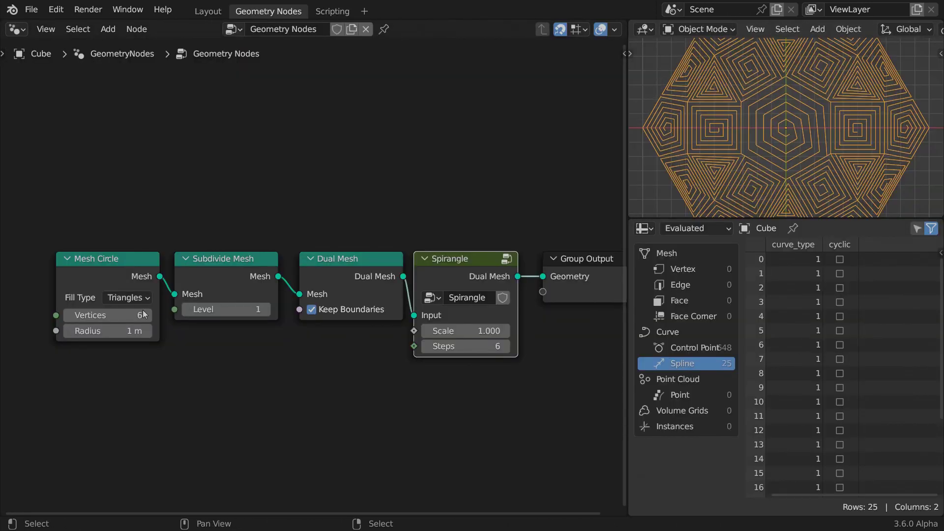
left_click(68, 315)
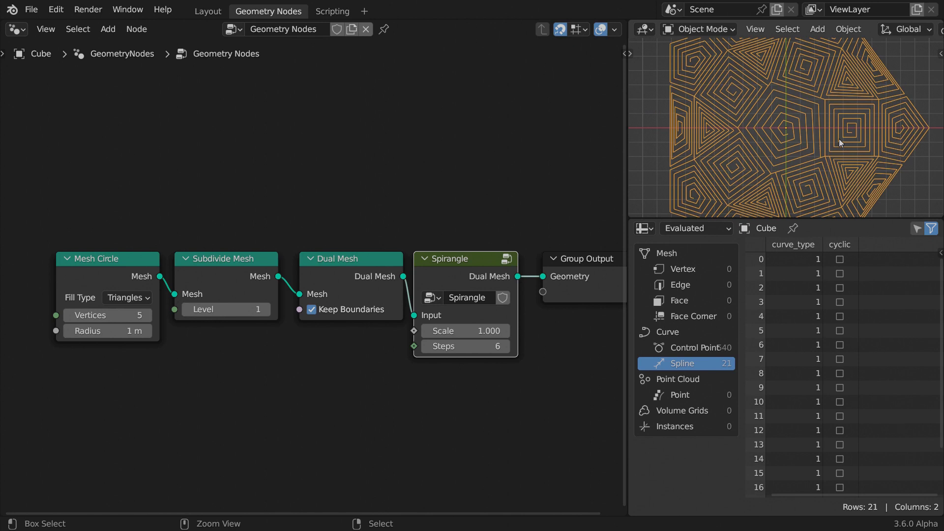